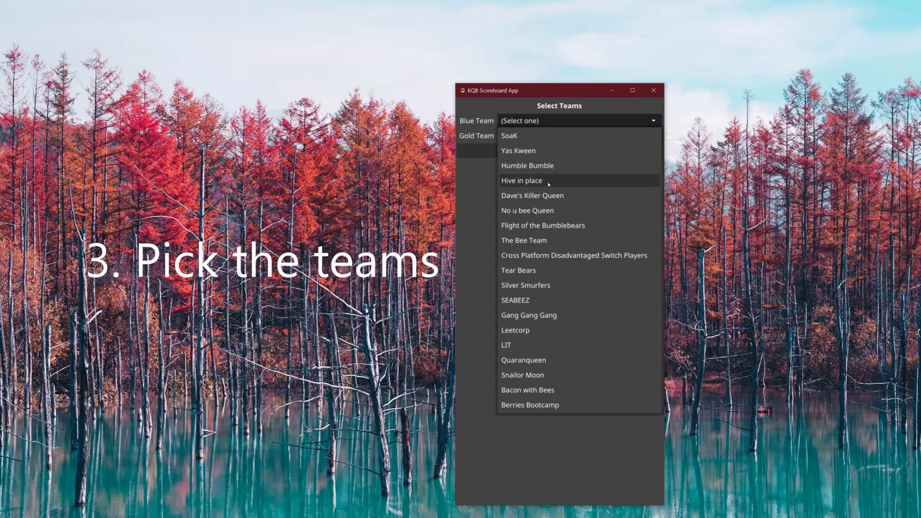
Choose No u bee Queen as the blue team and Tear Bears as the gold team, and start the scoreboard.
{"action": "left_click", "coordinate": [553, 210]}
{"action": "left_click", "coordinate": [552, 137]}
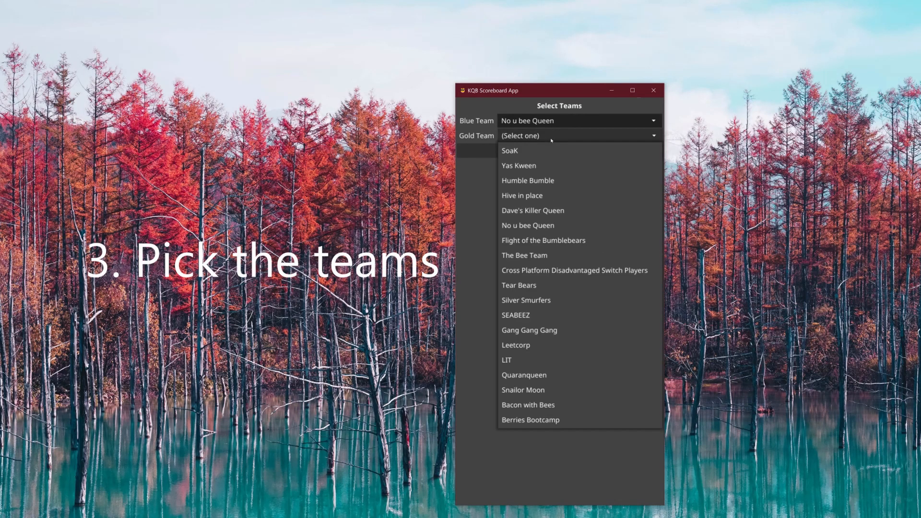
{"action": "left_click", "coordinate": [552, 284]}
{"action": "left_click", "coordinate": [553, 152]}
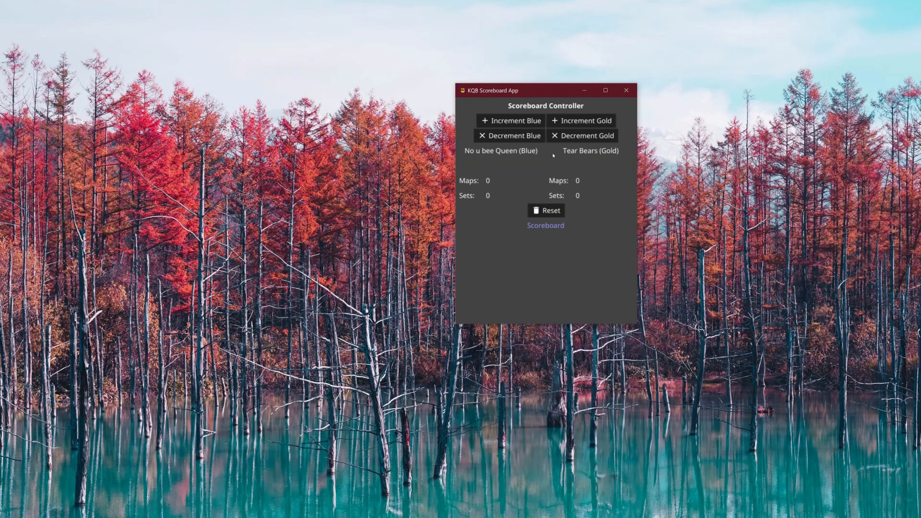
Switch to OBS, move the scoreboard controller window clear of the gold side, and increment the blue score three times.
{"action": "left_click", "coordinate": [298, 517]}
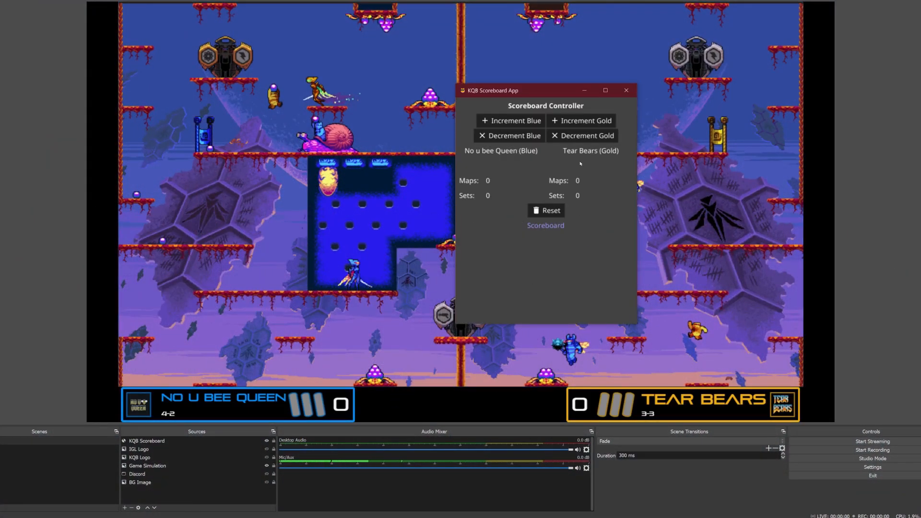
{"action": "mouse_move", "coordinate": [528, 98]}
{"action": "left_mouse_down"}
{"action": "mouse_move", "coordinate": [402, 120]}
{"action": "mouse_move", "coordinate": [681, 108]}
{"action": "mouse_move", "coordinate": [344, 129]}
{"action": "left_mouse_up"}
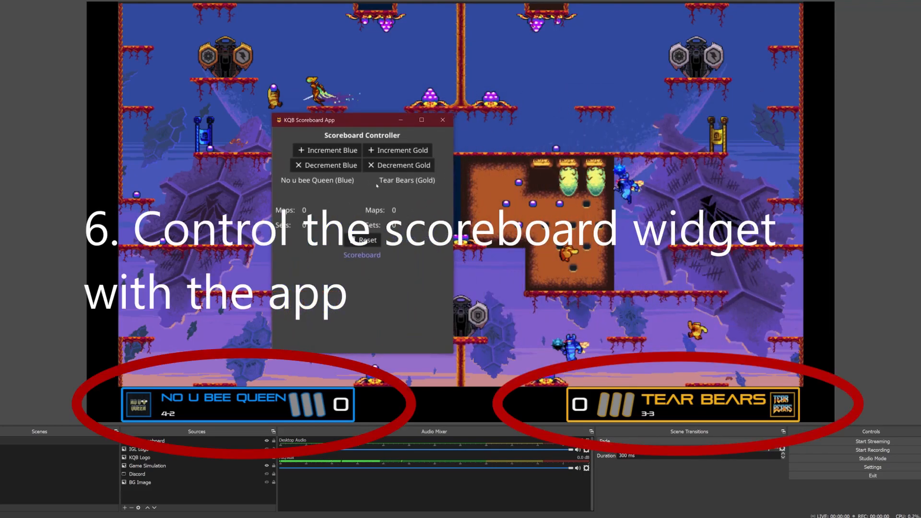
{"action": "left_click", "coordinate": [328, 154]}
{"action": "left_click", "coordinate": [329, 154]}
{"action": "left_click", "coordinate": [328, 155]}
Increment the gold score once, decrement it once, and increment it nine more times.
{"action": "left_click", "coordinate": [387, 152]}
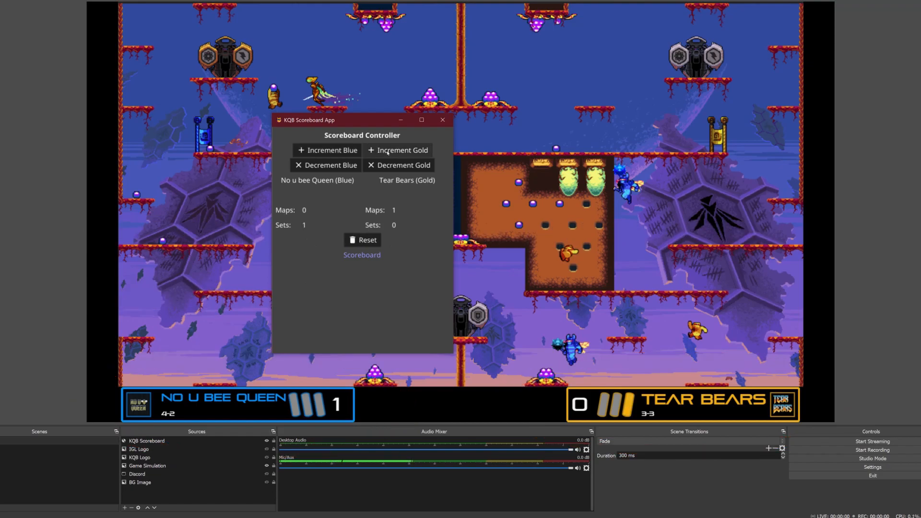
{"action": "left_click", "coordinate": [398, 165]}
{"action": "left_click", "coordinate": [396, 153]}
{"action": "left_click", "coordinate": [397, 152]}
{"action": "left_click", "coordinate": [397, 153]}
{"action": "left_click", "coordinate": [397, 153]}
{"action": "left_click", "coordinate": [397, 153]}
{"action": "left_click", "coordinate": [397, 152]}
{"action": "left_click", "coordinate": [397, 153]}
{"action": "left_click", "coordinate": [397, 152]}
{"action": "left_click", "coordinate": [397, 153]}
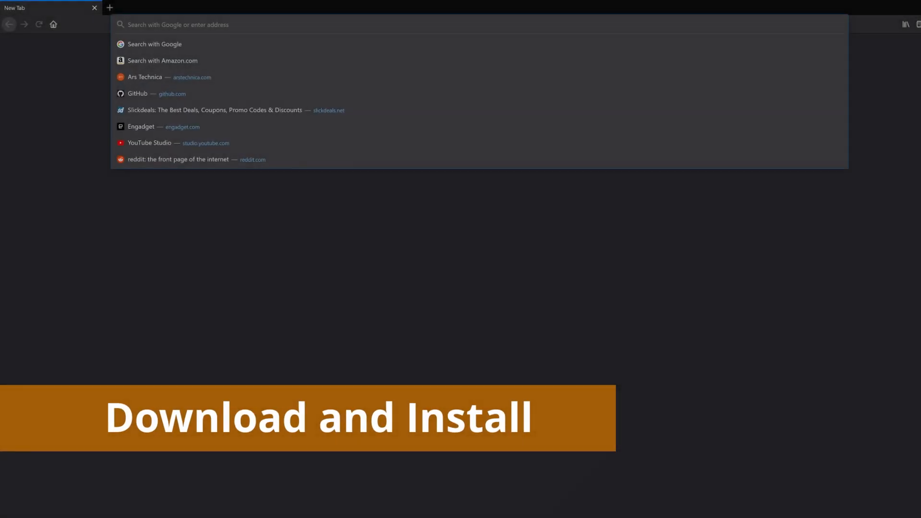
Open the kqb-scoreboard repository on github.com in the browser.
{"action": "type", "text": "g"}
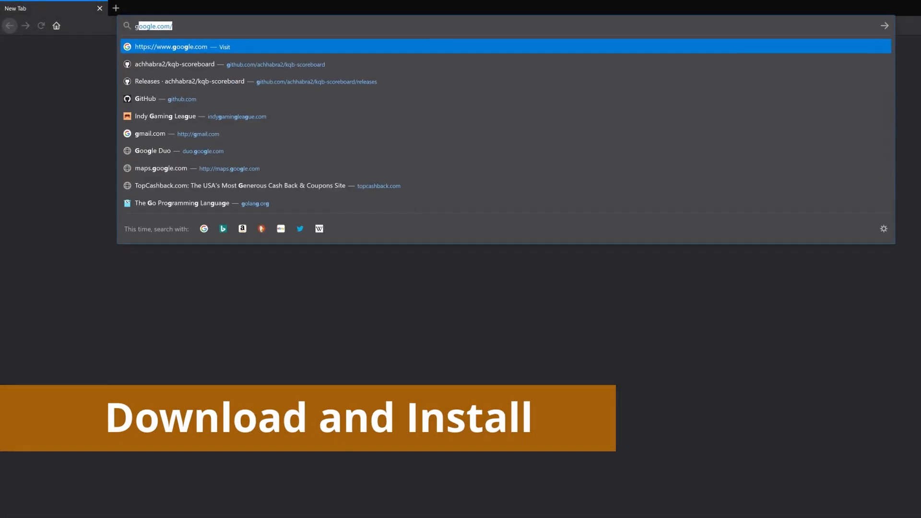
{"action": "type", "text": "ithub.com"}
{"action": "key", "text": "Down"}
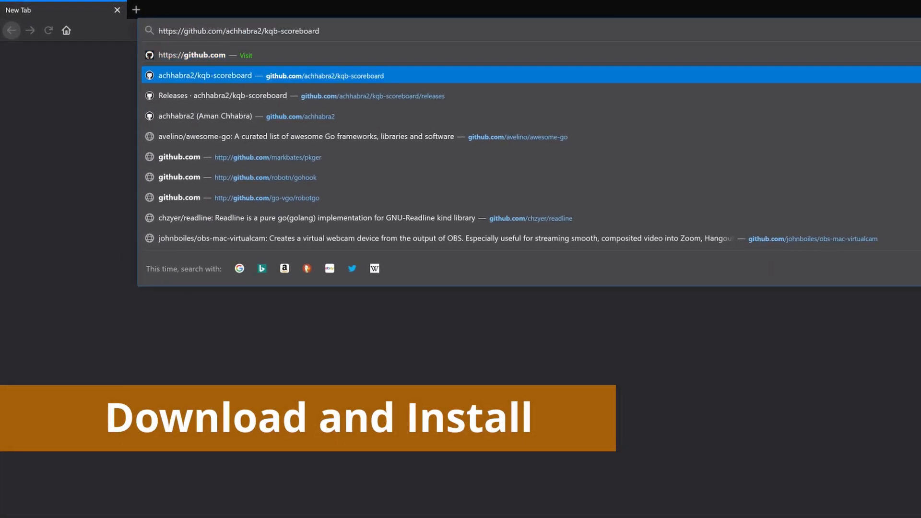
{"action": "key", "text": "Return"}
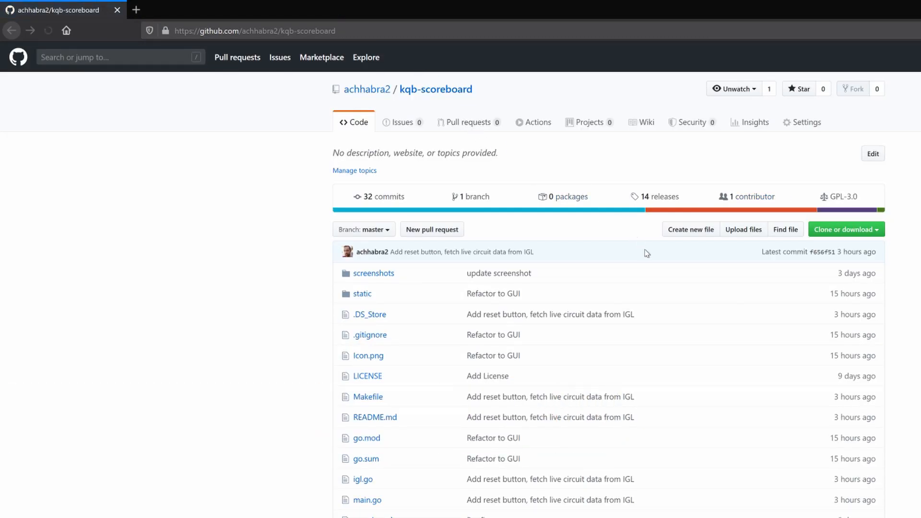
Download kqb-scoreboard-win-v0.6.1.zip from the repository's latest release and save the file.
{"action": "left_click", "coordinate": [656, 201]}
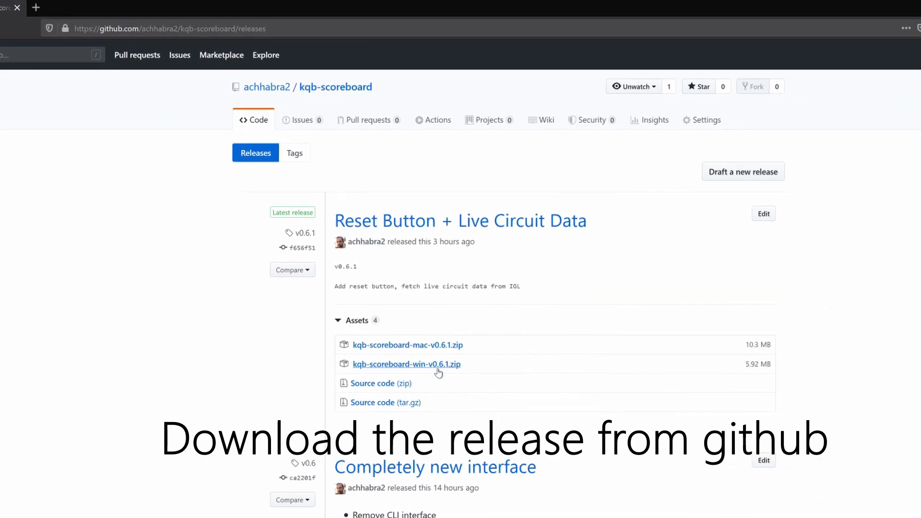
{"action": "left_click", "coordinate": [422, 367]}
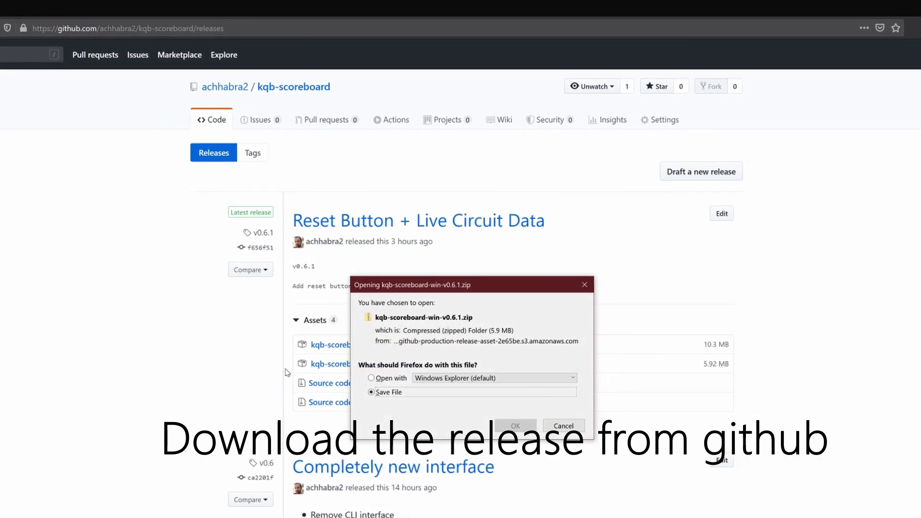
{"action": "left_click", "coordinate": [553, 415]}
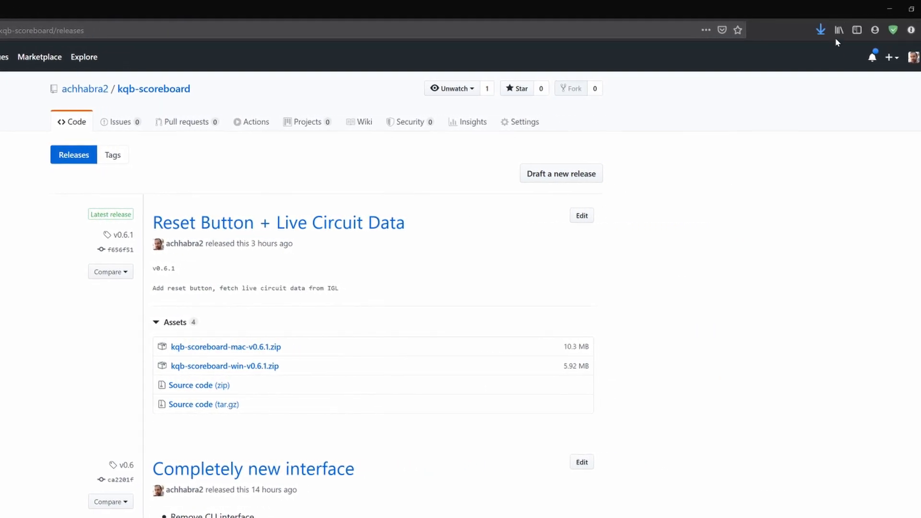
Show the downloaded kqb-scoreboard-win-v0.6.1.zip in its folder and extract it to a folder of the same name.
{"action": "left_click", "coordinate": [797, 31]}
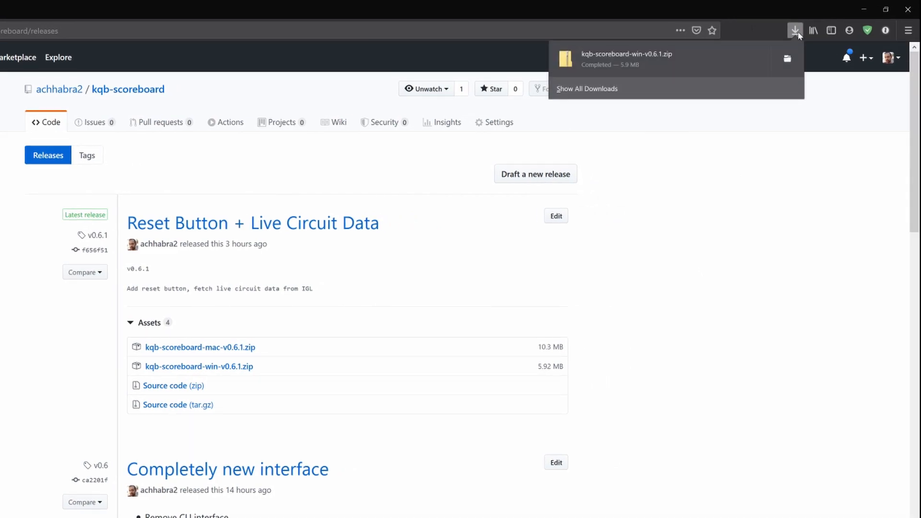
{"action": "left_click", "coordinate": [782, 64]}
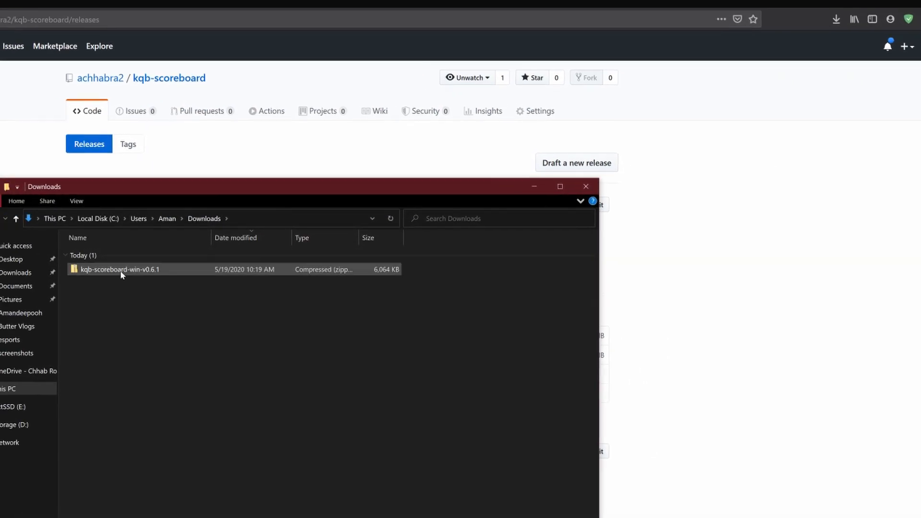
{"action": "right_click", "coordinate": [80, 281]}
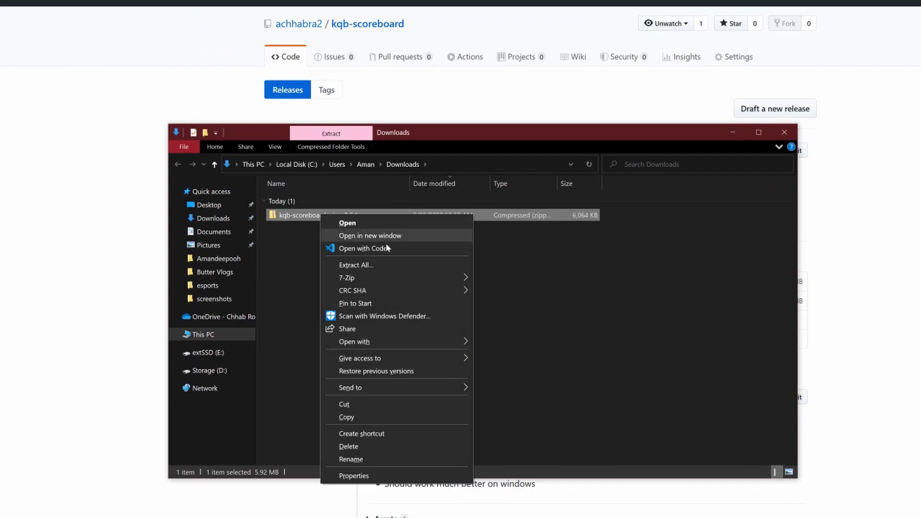
{"action": "mouse_move", "coordinate": [448, 280]}
{"action": "left_click", "coordinate": [528, 330]}
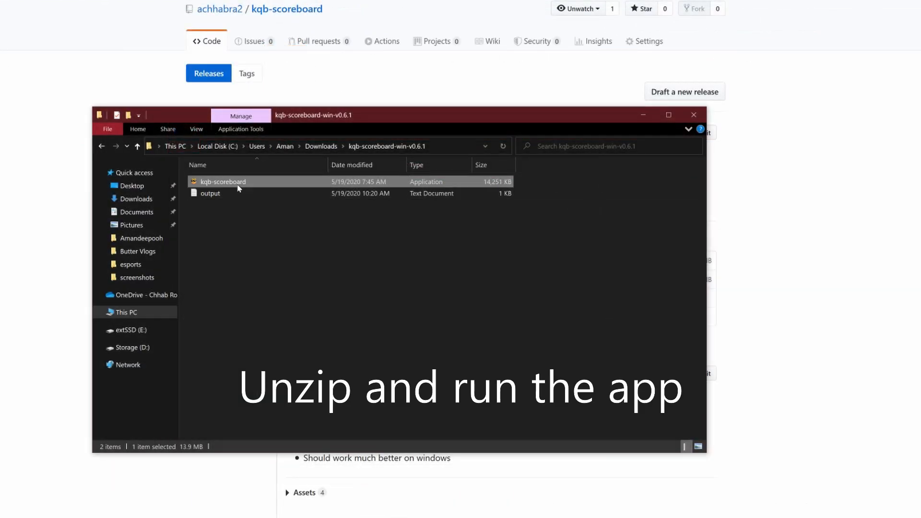
Close the kqb-scoreboard-win-v0.6.1 folder window and reposition the KQB Scoreboard App window on the desktop.
{"action": "left_click_drag", "start_coordinate": [71, 33], "coordinate": [583, 54]}
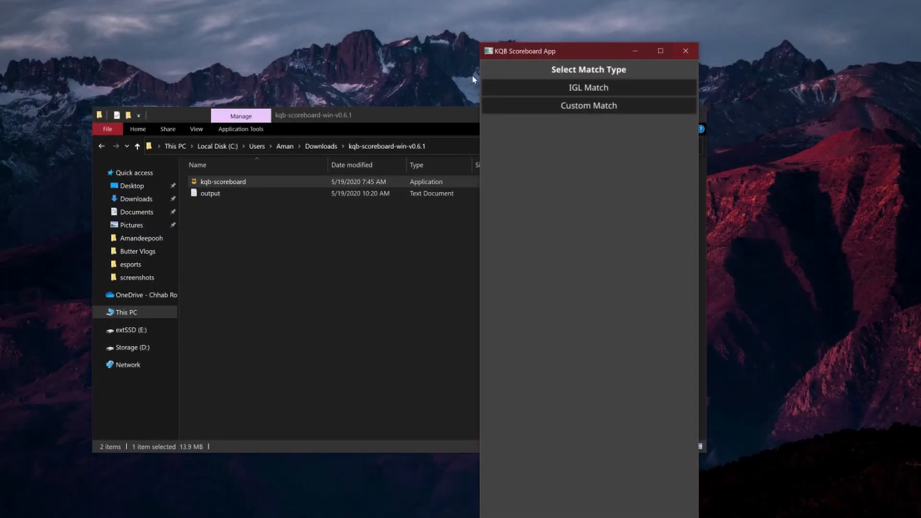
{"action": "left_click", "coordinate": [423, 111]}
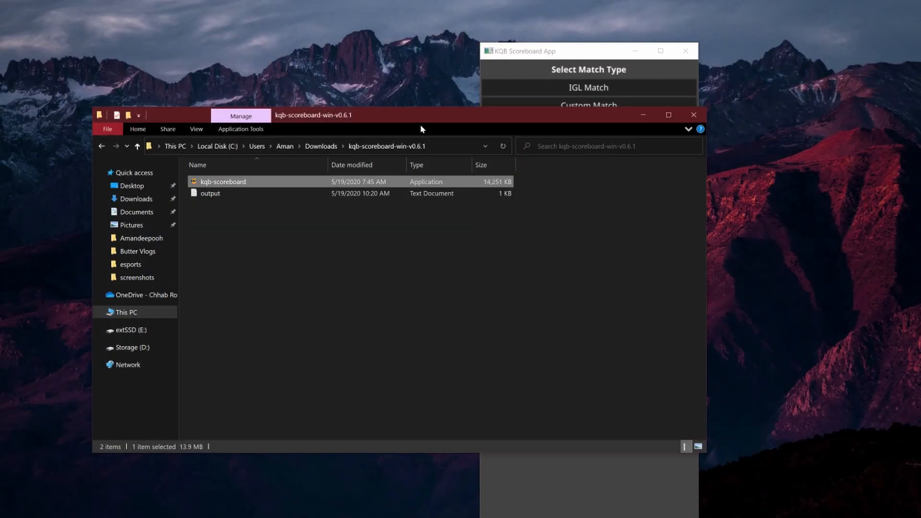
{"action": "left_click", "coordinate": [692, 116]}
{"action": "left_click_drag", "start_coordinate": [550, 52], "coordinate": [625, 31]}
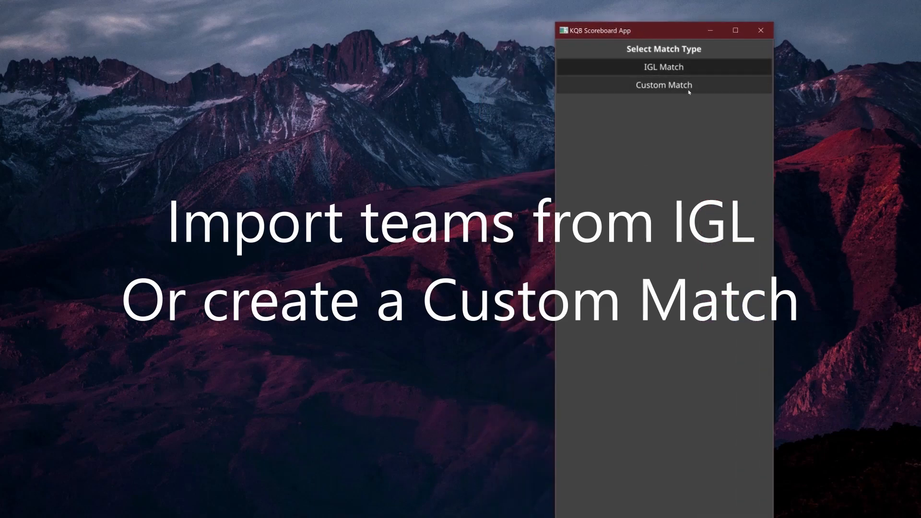
Set up an IGL Match with the US WEST KILLER QUEEN BLACK circuit and proceed to team selection.
{"action": "left_click", "coordinate": [709, 68]}
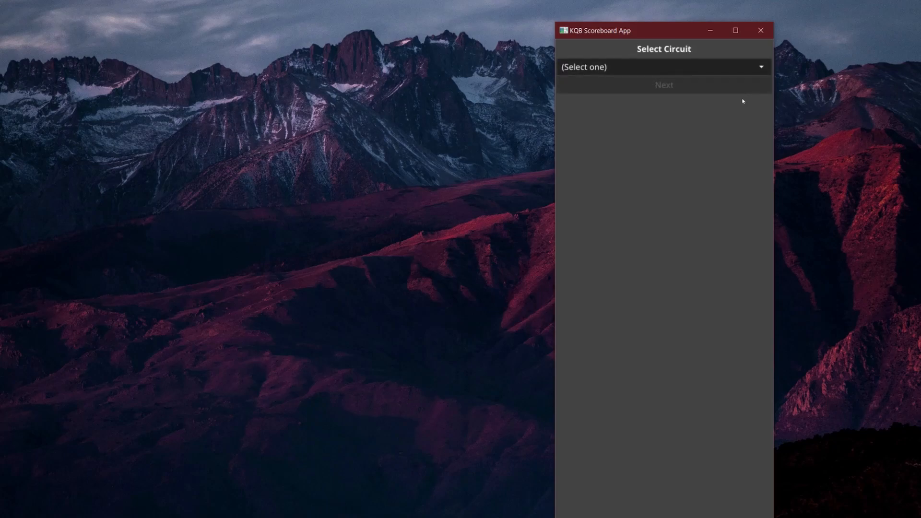
{"action": "left_click", "coordinate": [761, 68]}
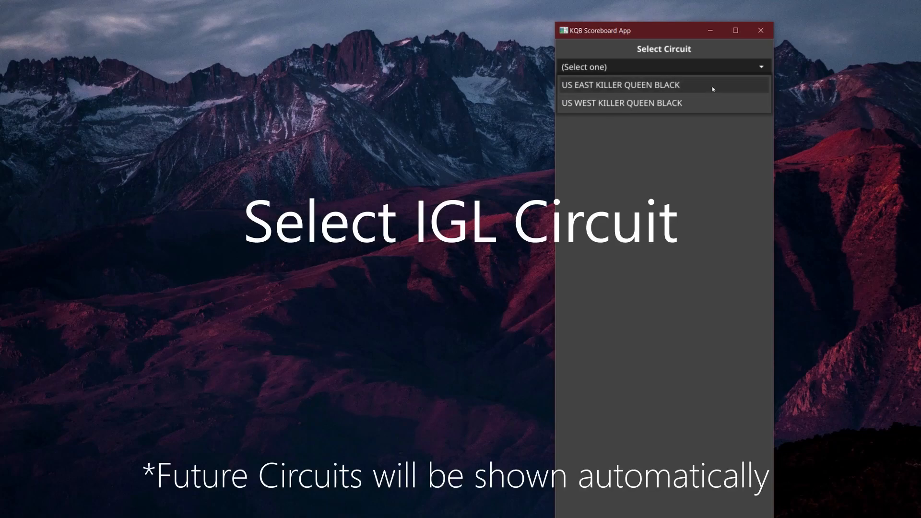
{"action": "left_click", "coordinate": [710, 103]}
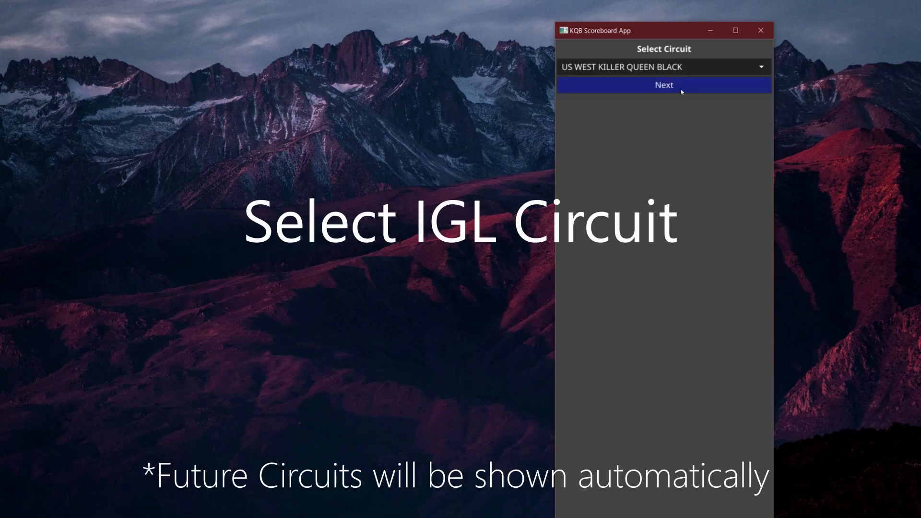
{"action": "left_click", "coordinate": [682, 92]}
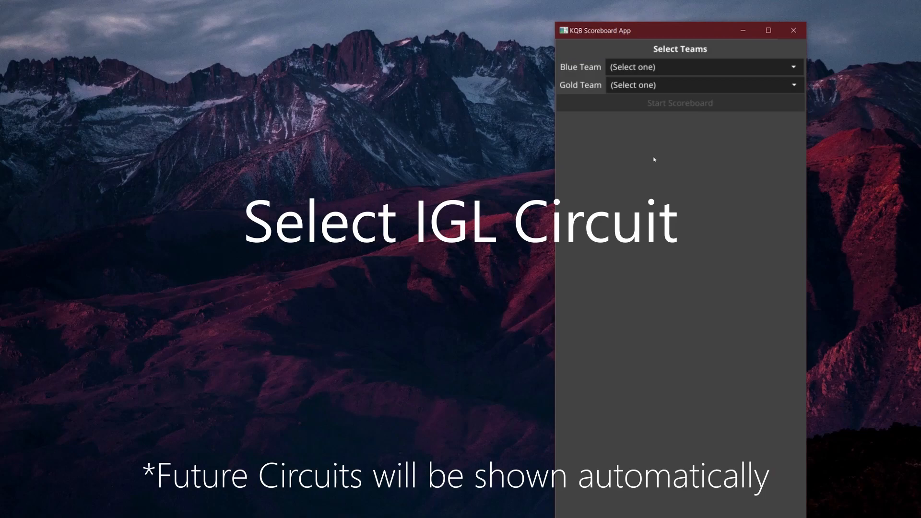
Choose Tear Bears as the blue team and Leetcorp as the gold team, and start the scoreboard.
{"action": "left_click", "coordinate": [664, 71]}
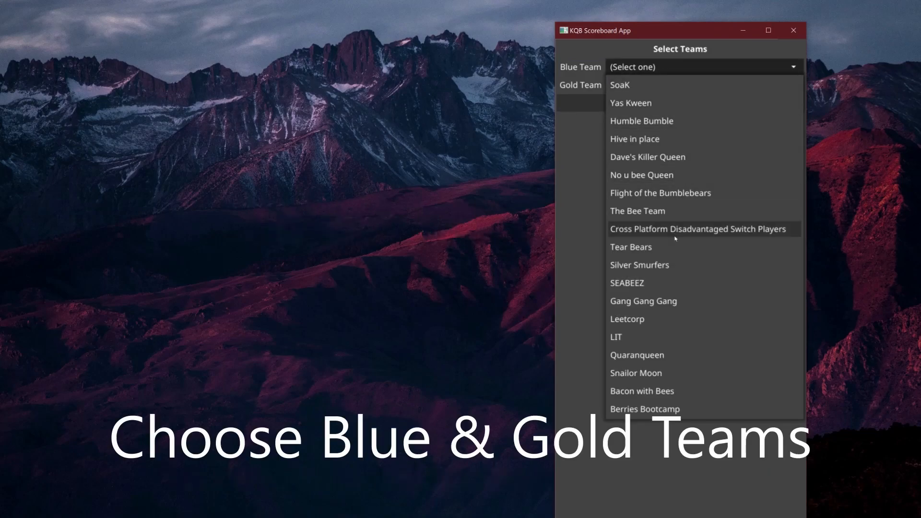
{"action": "left_click", "coordinate": [653, 249]}
{"action": "left_click", "coordinate": [666, 91]}
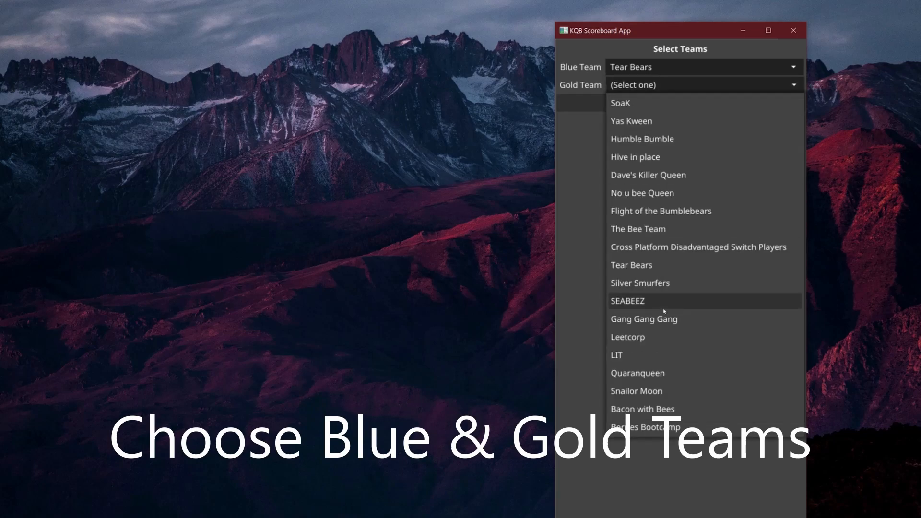
{"action": "left_click", "coordinate": [671, 343]}
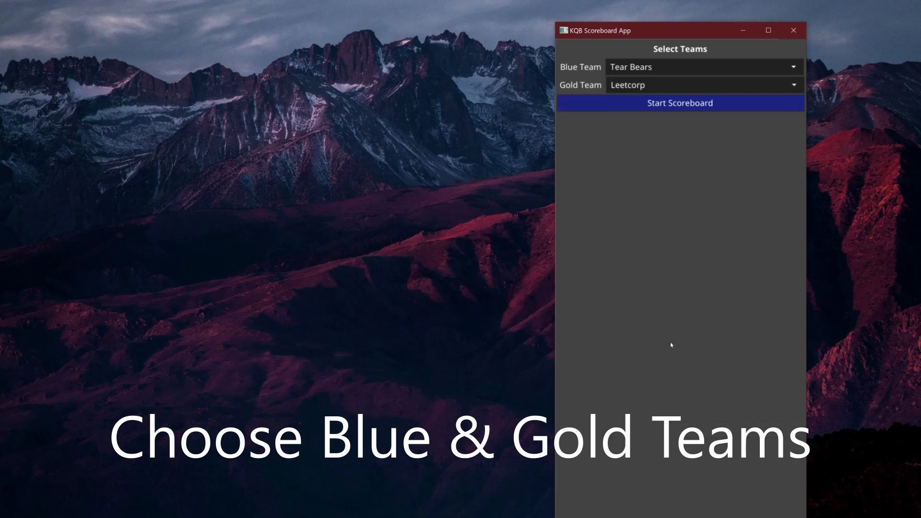
{"action": "left_click", "coordinate": [680, 104]}
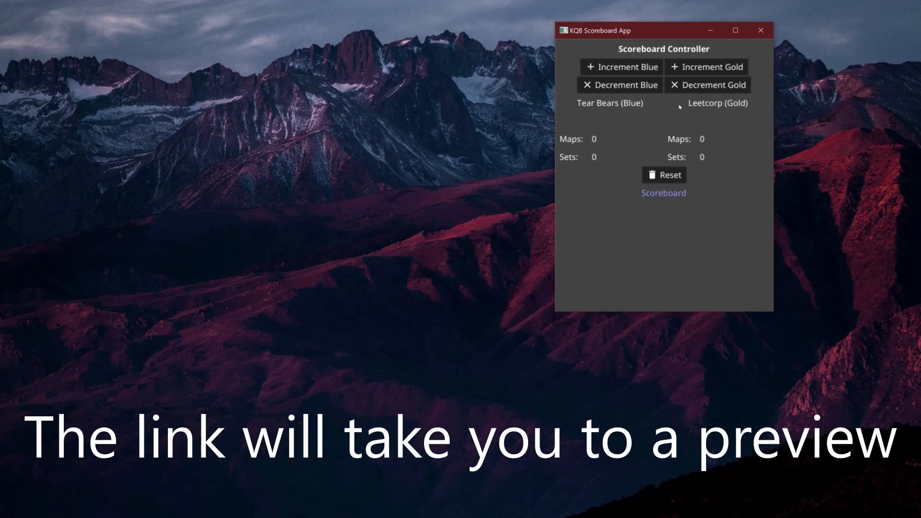
Open the scoreboard preview in the browser and place the controller window over it, below the scoreboard banner.
{"action": "left_click", "coordinate": [664, 193]}
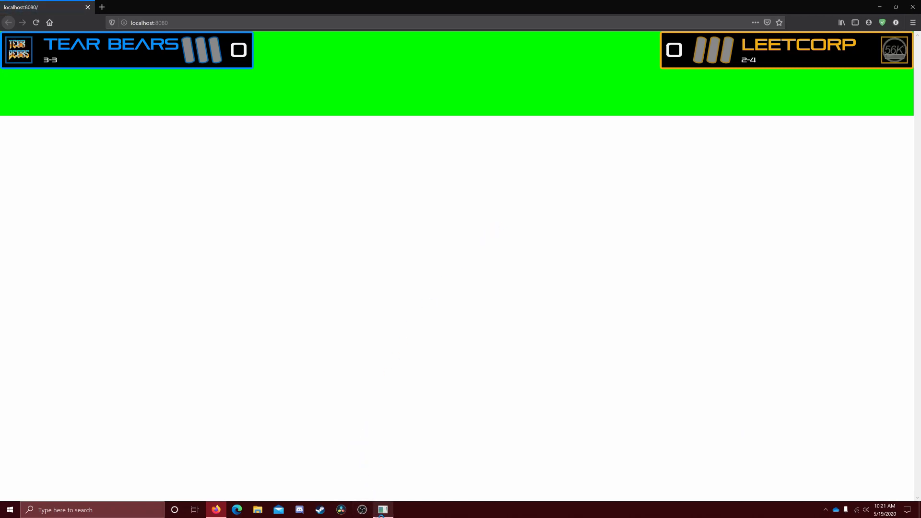
{"action": "left_click", "coordinate": [382, 509]}
{"action": "left_click_drag", "start_coordinate": [586, 88], "coordinate": [581, 125]}
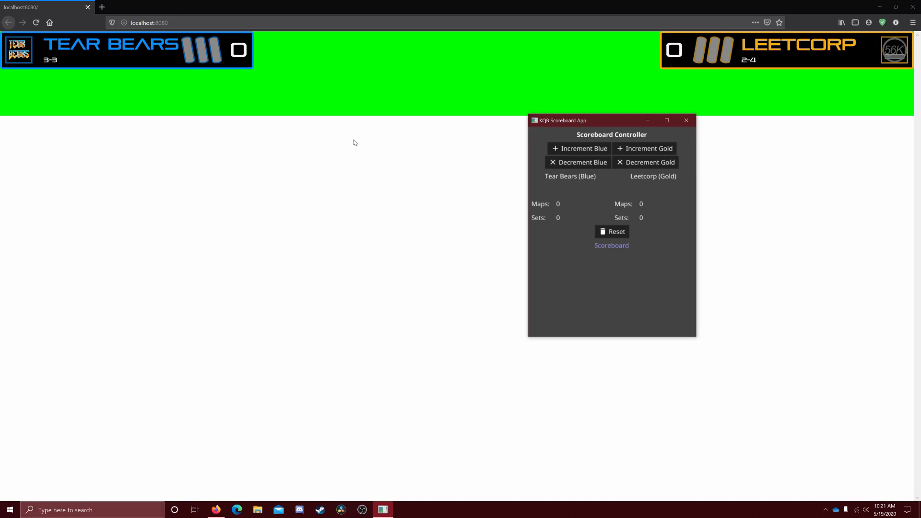
Increment the blue and gold scores to one set each, and reset the scoreboard.
{"action": "left_click", "coordinate": [595, 151]}
{"action": "left_click", "coordinate": [596, 151]}
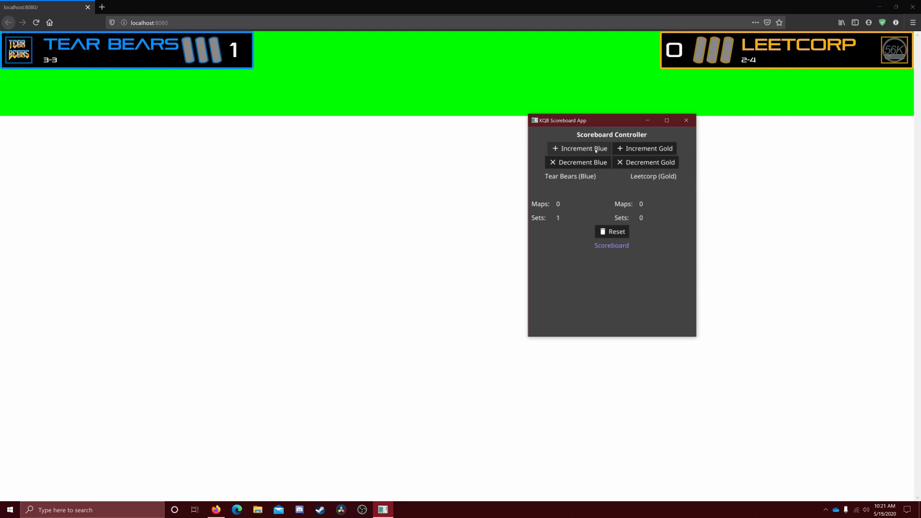
{"action": "left_click", "coordinate": [657, 151]}
{"action": "left_click", "coordinate": [656, 150]}
{"action": "left_click", "coordinate": [657, 150]}
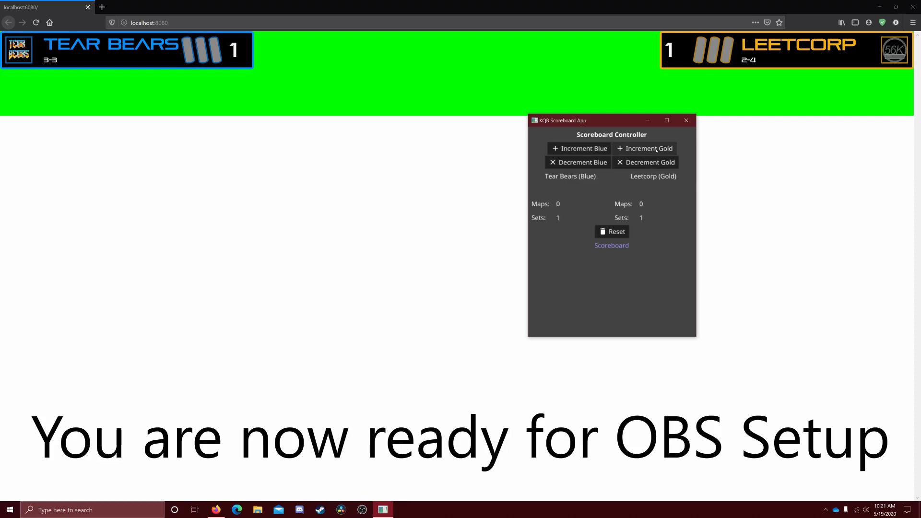
{"action": "left_click", "coordinate": [617, 232]}
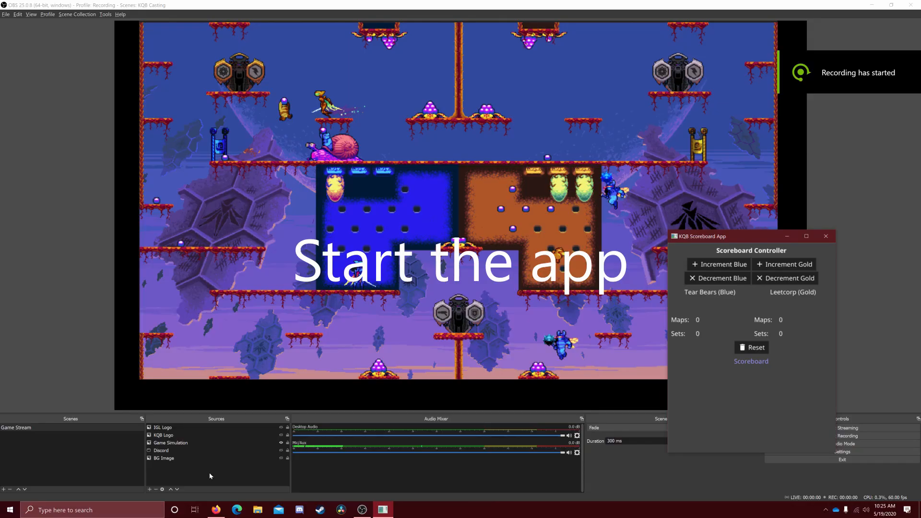
Switch to OBS and create a new browser source named KQB Scoreboard.
{"action": "left_click", "coordinate": [212, 471]}
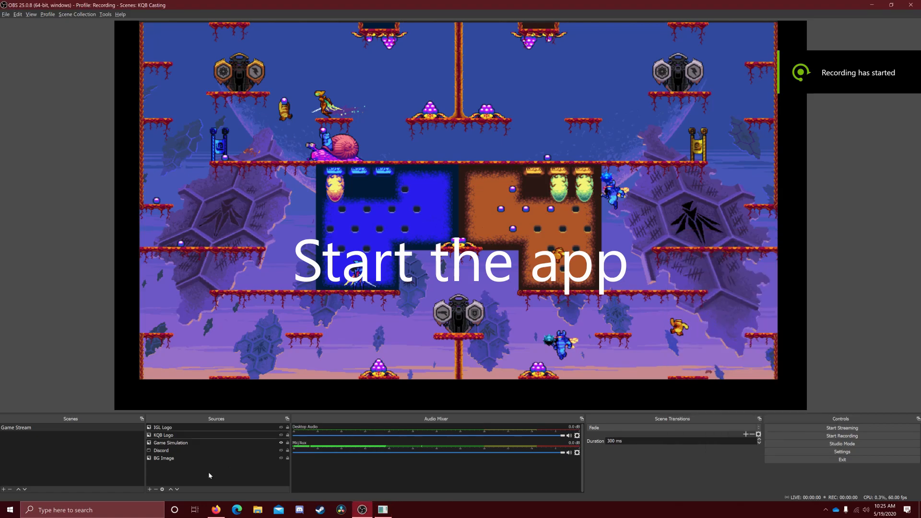
{"action": "left_click", "coordinate": [150, 490]}
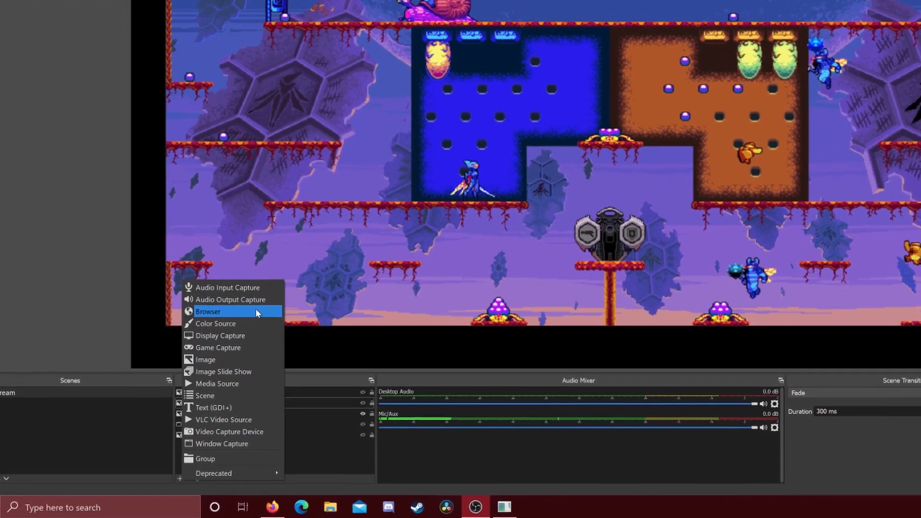
{"action": "left_click", "coordinate": [235, 339]}
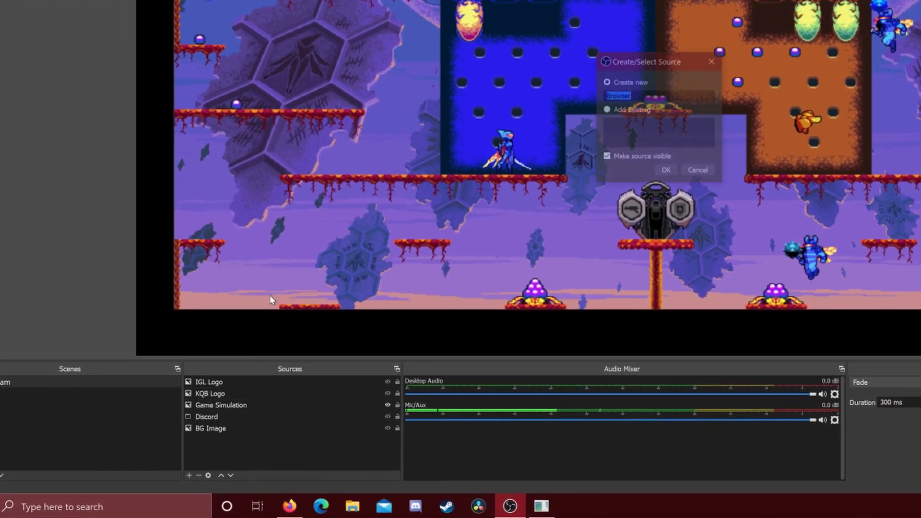
{"action": "type", "text": "KQB Scoreboard"}
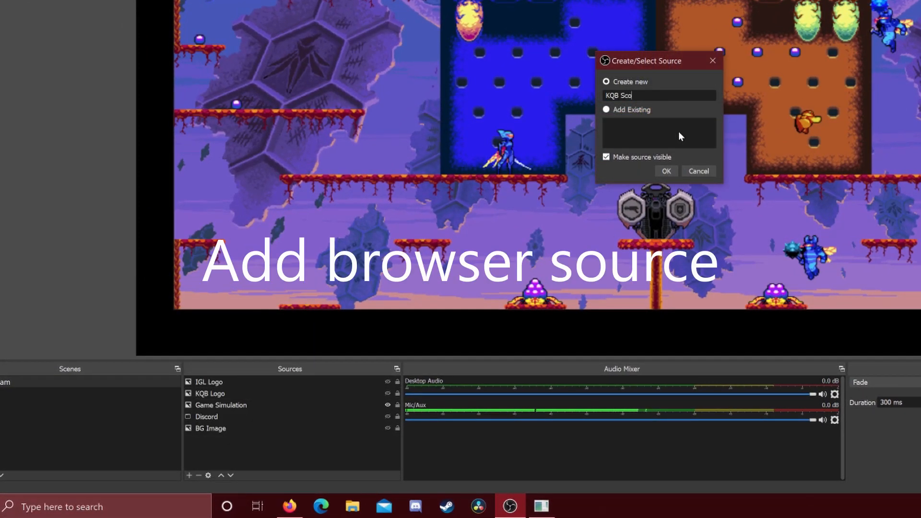
{"action": "key", "text": "Return"}
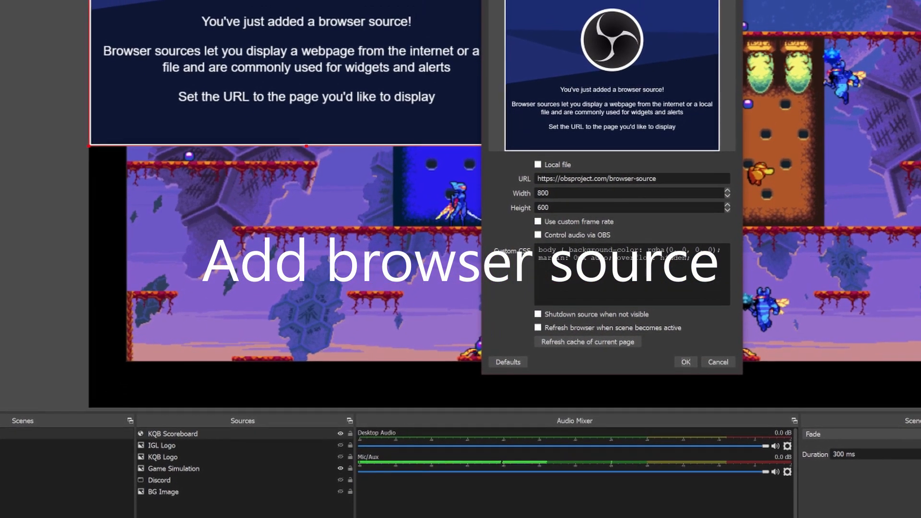
Set the browser source's URL to localhost:8080, width to 1760 and height to 90, erase its custom CSS, and accept the properties.
{"action": "type", "text": "localhost:8080"}
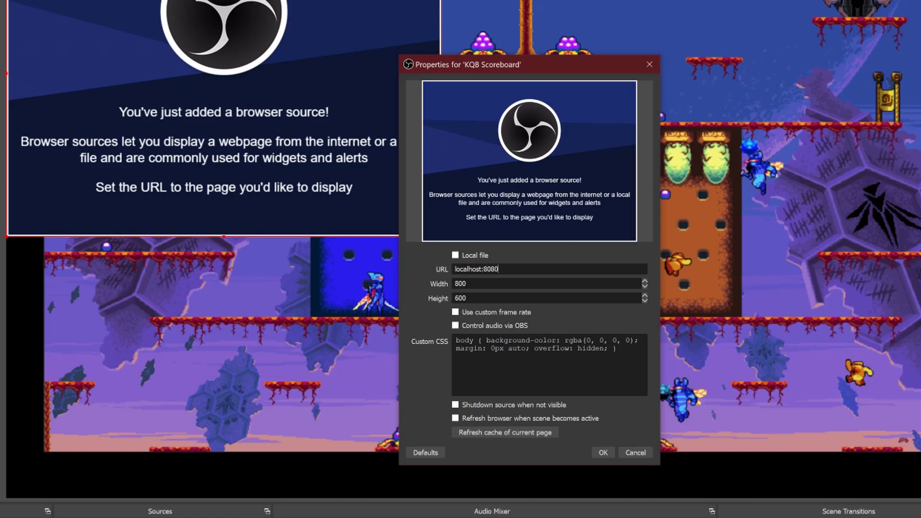
{"action": "key", "text": "Tab"}
{"action": "type", "text": "1"}
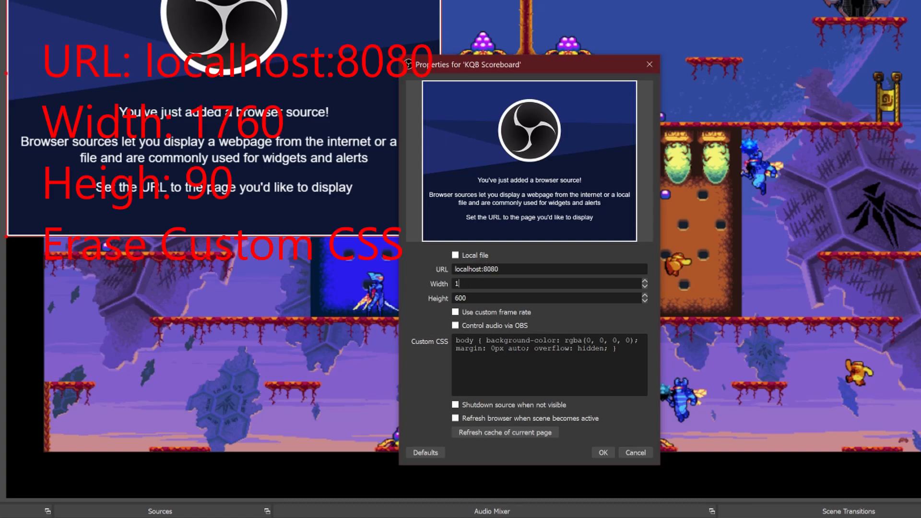
{"action": "key", "text": "Tab"}
{"action": "key", "text": "ctrl+a"}
{"action": "key", "text": "BackSpace"}
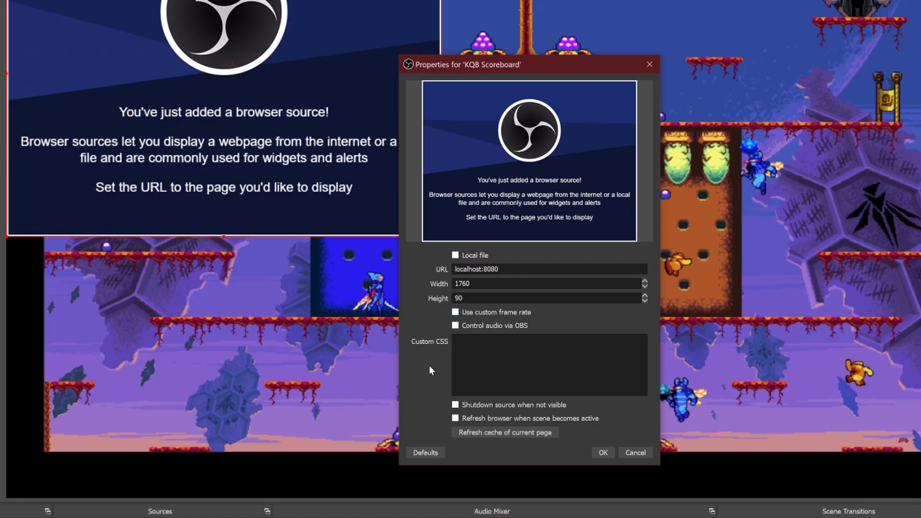
{"action": "left_click", "coordinate": [503, 418]}
{"action": "left_click", "coordinate": [524, 374]}
{"action": "left_click", "coordinate": [603, 452]}
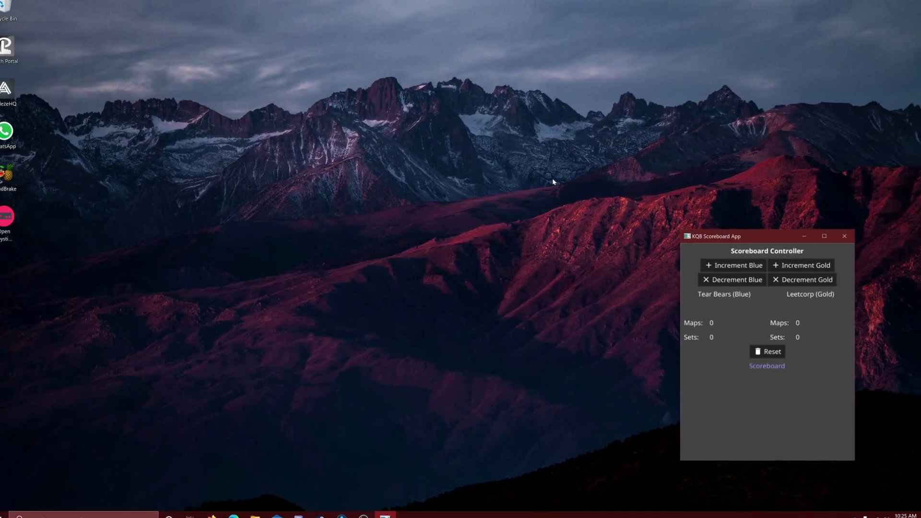
Return to OBS and move the scoreboard to the lower edge of the canvas, below the gameplay.
{"action": "left_click", "coordinate": [362, 510]}
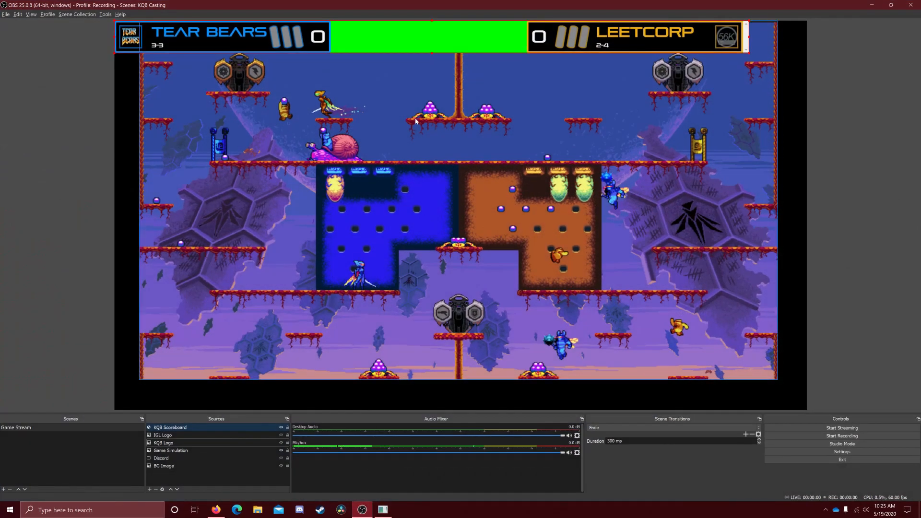
{"action": "left_click_drag", "start_coordinate": [397, 50], "coordinate": [424, 405]}
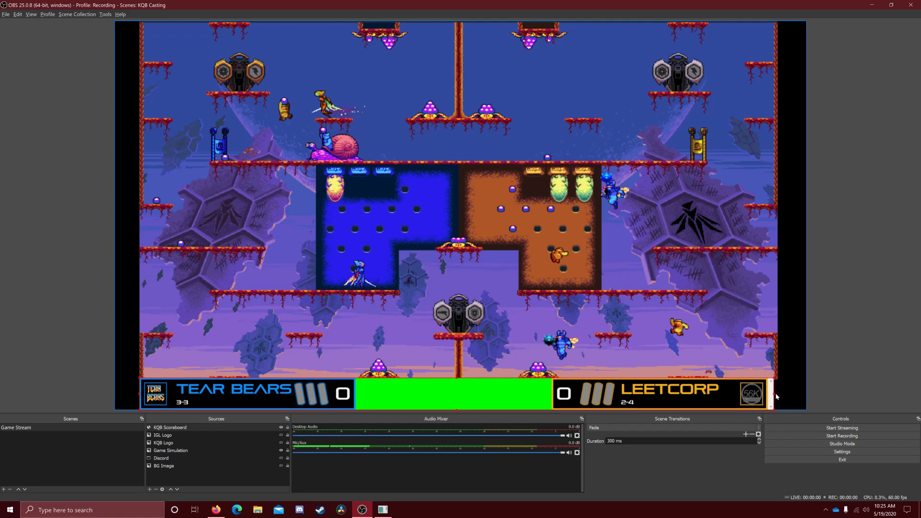
{"action": "left_click", "coordinate": [793, 385]}
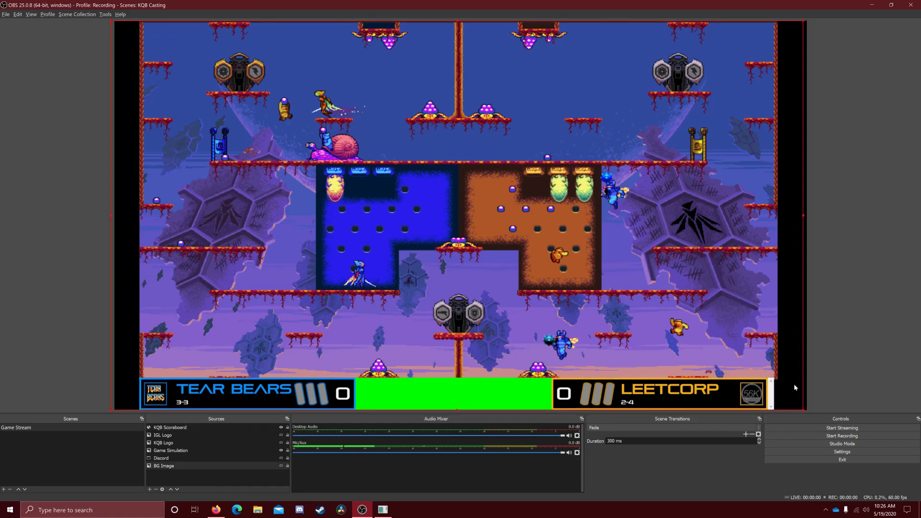
{"action": "left_click", "coordinate": [835, 386]}
Crop the white strip off the scoreboard's edge beside the Leetcorp logo.
{"action": "left_click", "coordinate": [770, 396]}
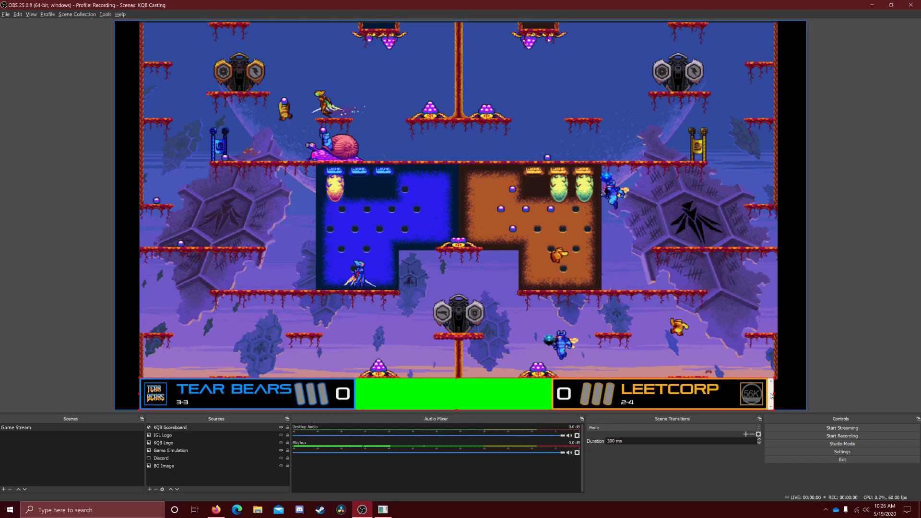
{"action": "left_click_drag", "start_coordinate": [776, 396], "coordinate": [769, 397]}
{"action": "left_click", "coordinate": [859, 396]}
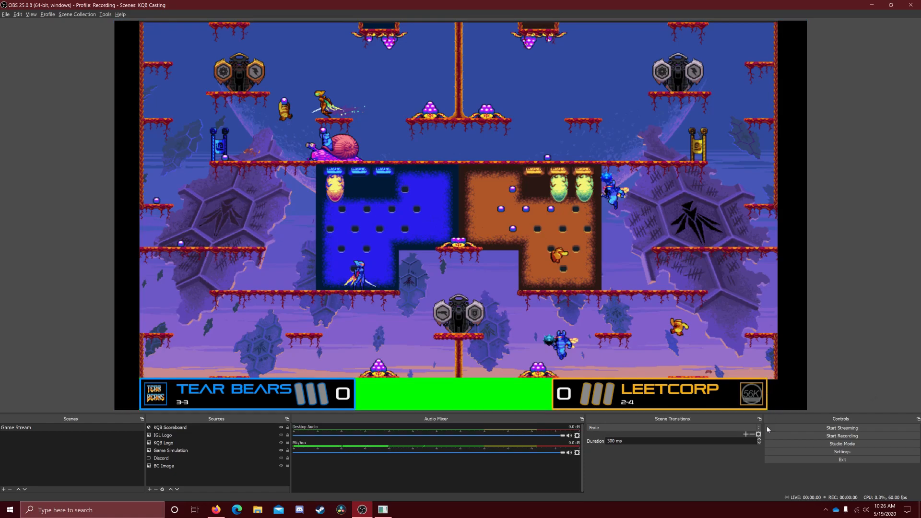
{"action": "left_click", "coordinate": [764, 397]}
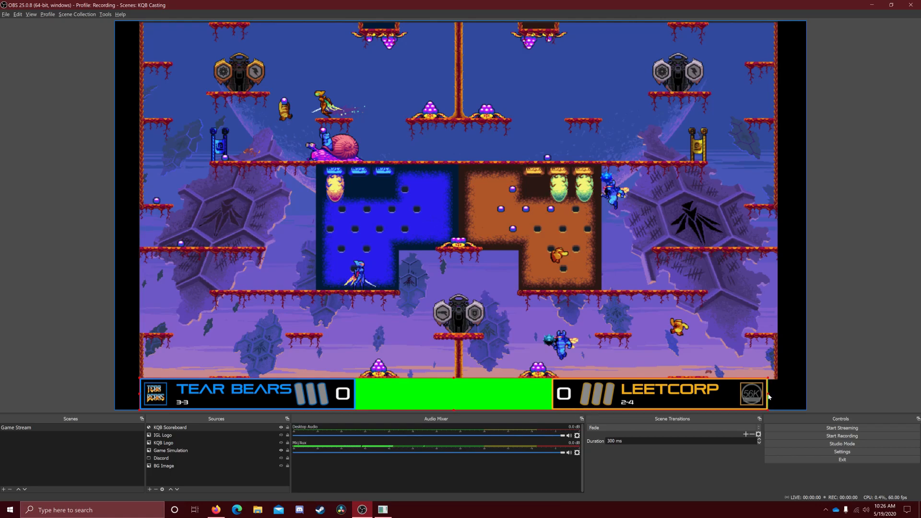
{"action": "left_click", "coordinate": [852, 395]}
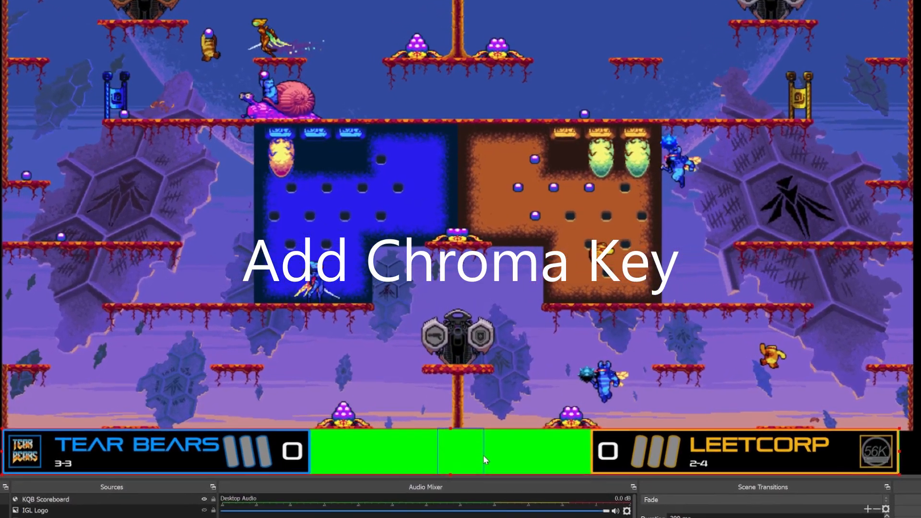
Add a Chroma Key effect filter to the KQB Scoreboard source.
{"action": "right_click", "coordinate": [477, 396]}
{"action": "left_click", "coordinate": [556, 468]}
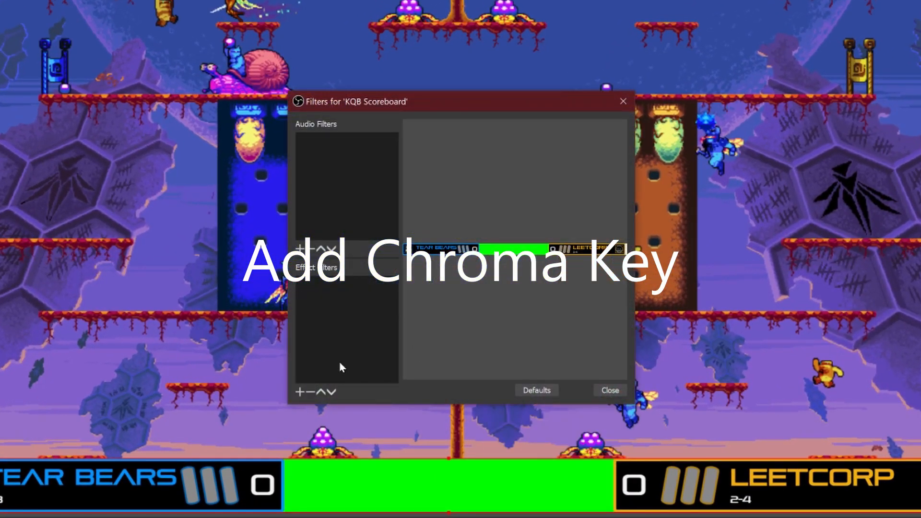
{"action": "left_click", "coordinate": [298, 392]}
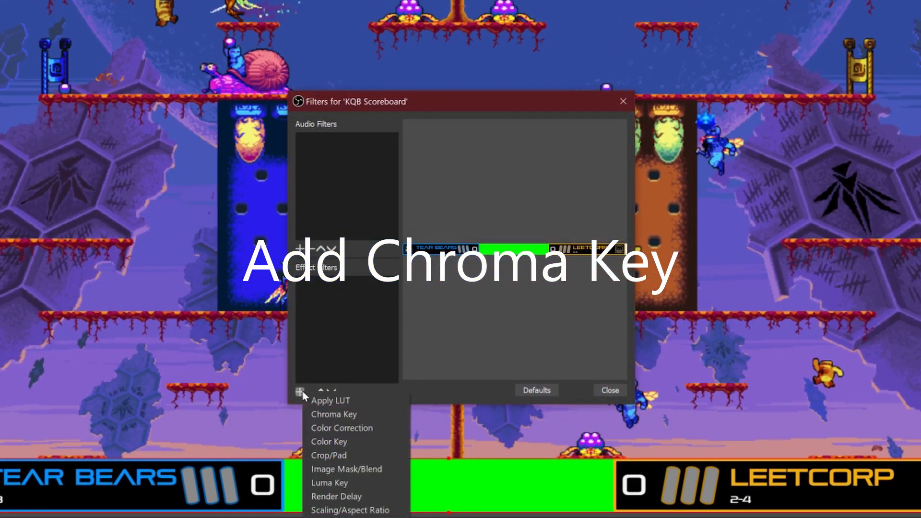
{"action": "left_click", "coordinate": [392, 415]}
{"action": "left_click", "coordinate": [450, 277]}
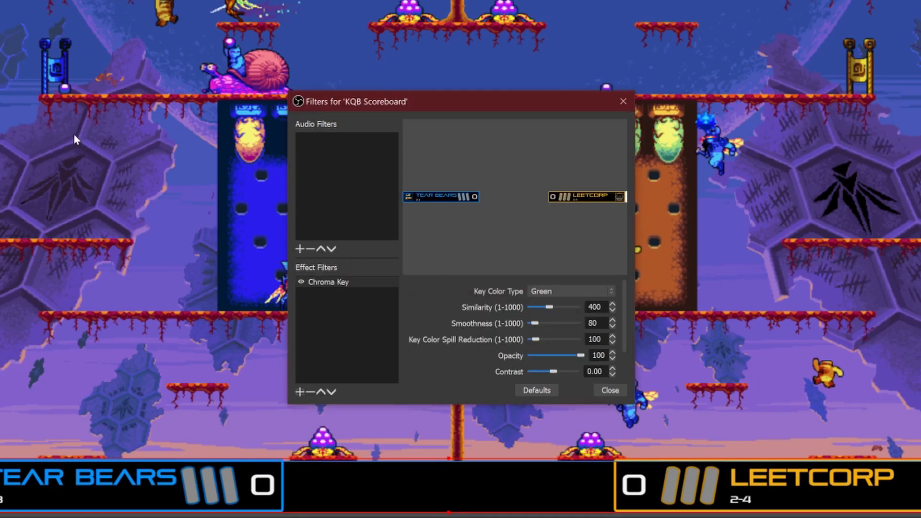
Set the Chroma Key similarity to 200 and close the filters.
{"action": "left_click_drag", "start_coordinate": [549, 307], "coordinate": [537, 308]}
{"action": "left_click_drag", "start_coordinate": [540, 307], "coordinate": [540, 308]}
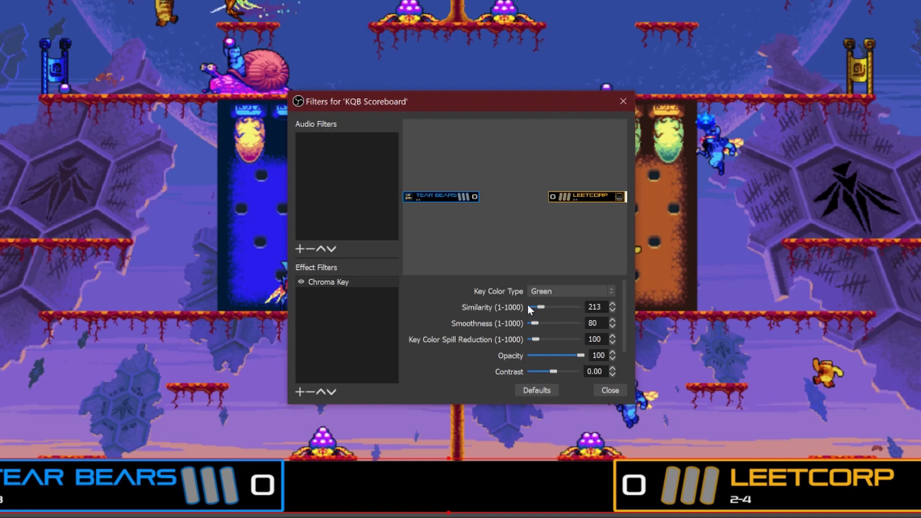
{"action": "mouse_move", "coordinate": [540, 306]}
{"action": "left_mouse_down"}
{"action": "mouse_move", "coordinate": [522, 305]}
{"action": "mouse_move", "coordinate": [540, 310]}
{"action": "left_mouse_up"}
{"action": "double_click", "coordinate": [594, 307]}
{"action": "type", "text": "200"}
{"action": "left_click", "coordinate": [610, 390]}
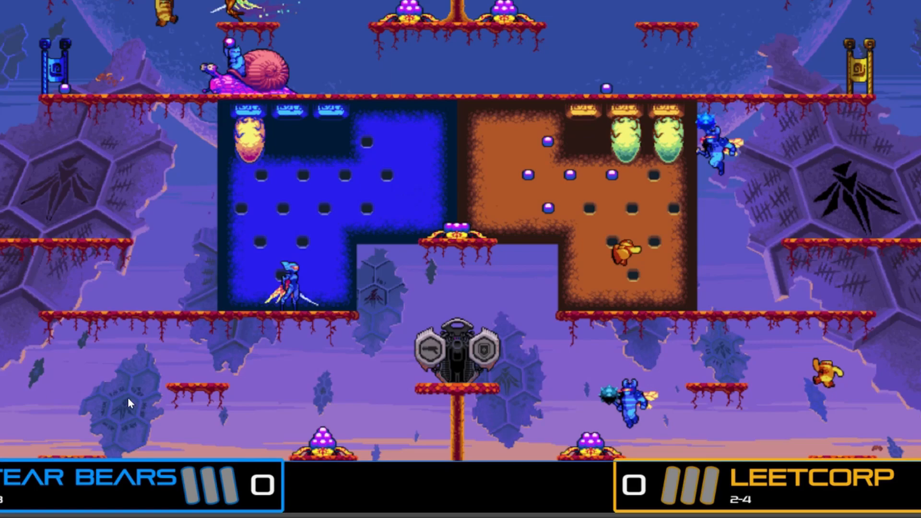
Center the KQB Scoreboard source horizontally on the canvas.
{"action": "right_click", "coordinate": [534, 487]}
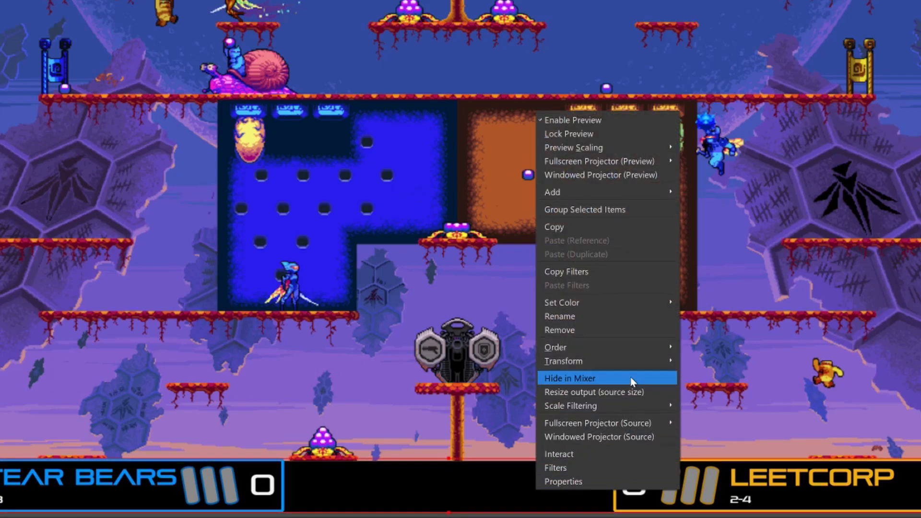
{"action": "mouse_move", "coordinate": [632, 362]}
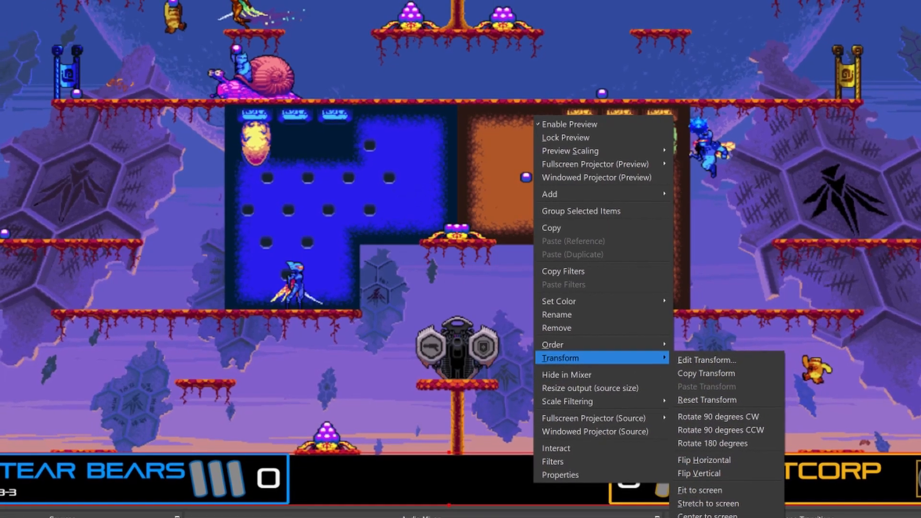
{"action": "left_click", "coordinate": [716, 517]}
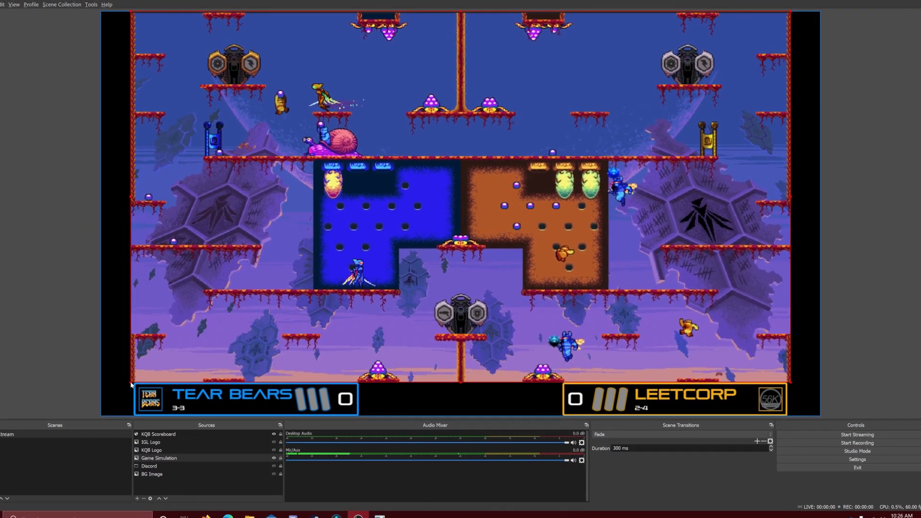
Center the Game Simulation source horizontally on the canvas.
{"action": "right_click", "coordinate": [292, 350]}
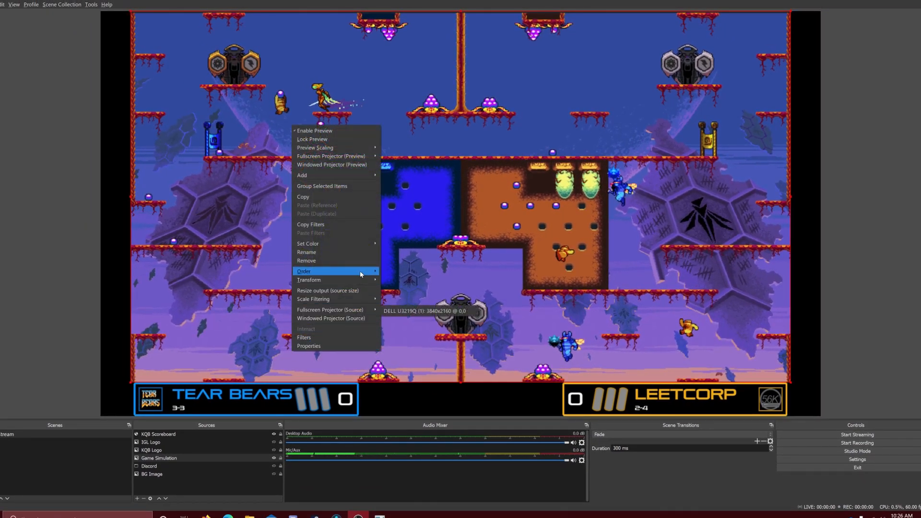
{"action": "mouse_move", "coordinate": [360, 274]}
{"action": "left_click", "coordinate": [414, 399]}
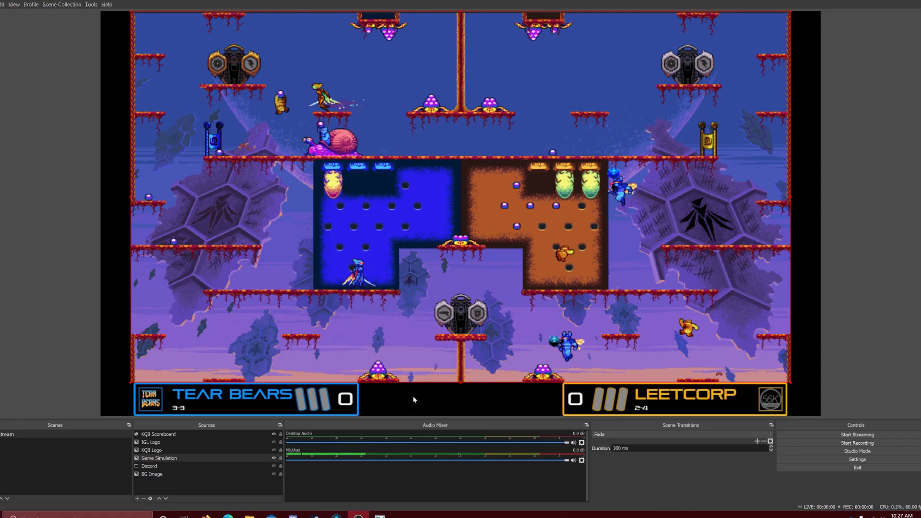
{"action": "right_click", "coordinate": [408, 356]}
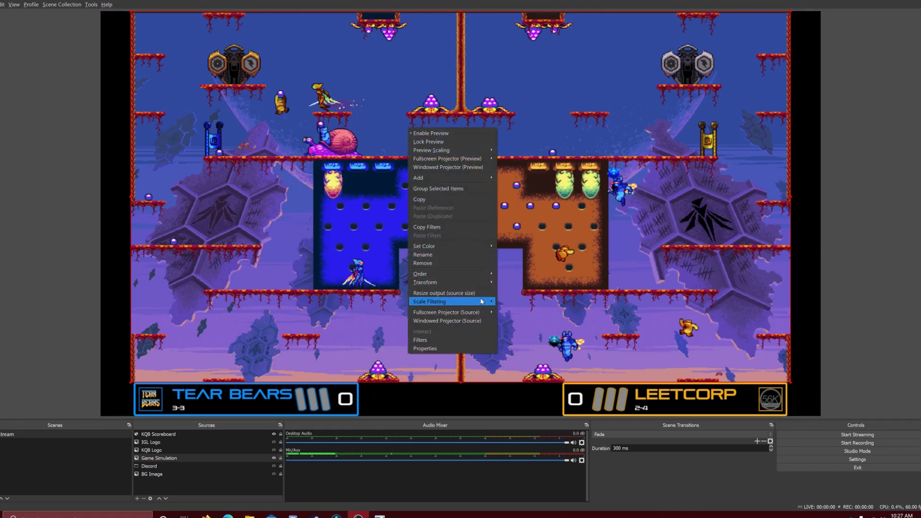
{"action": "mouse_move", "coordinate": [432, 282]}
{"action": "left_click", "coordinate": [537, 402]}
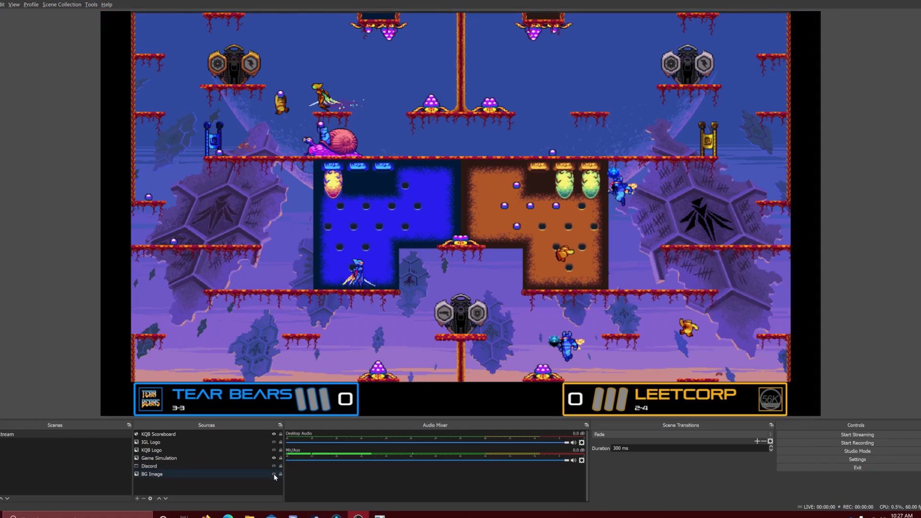
Make the KQB Logo and IGL Logo sources visible in the scene.
{"action": "left_click", "coordinate": [275, 452]}
{"action": "left_click", "coordinate": [274, 450]}
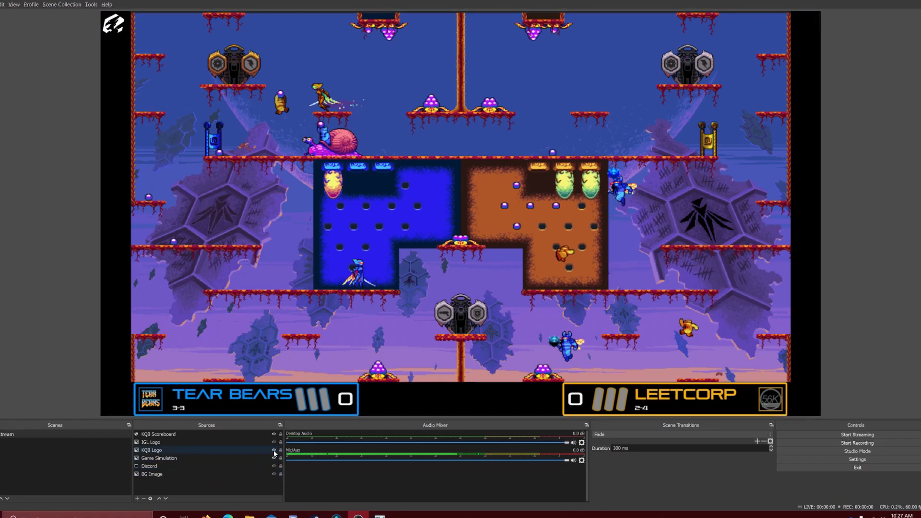
{"action": "left_click", "coordinate": [274, 442]}
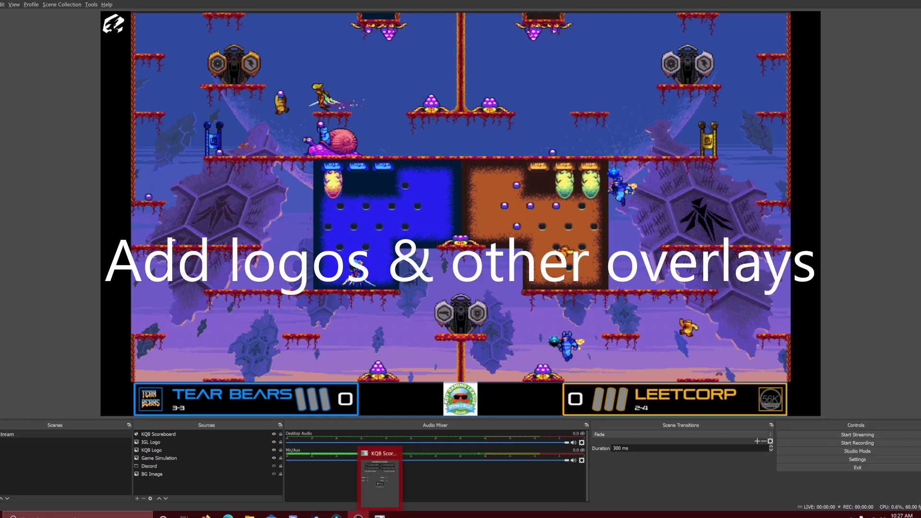
Bring up the KQB Scoreboard App controller and move its window clear of the scoreboard overlay.
{"action": "mouse_move", "coordinate": [379, 516]}
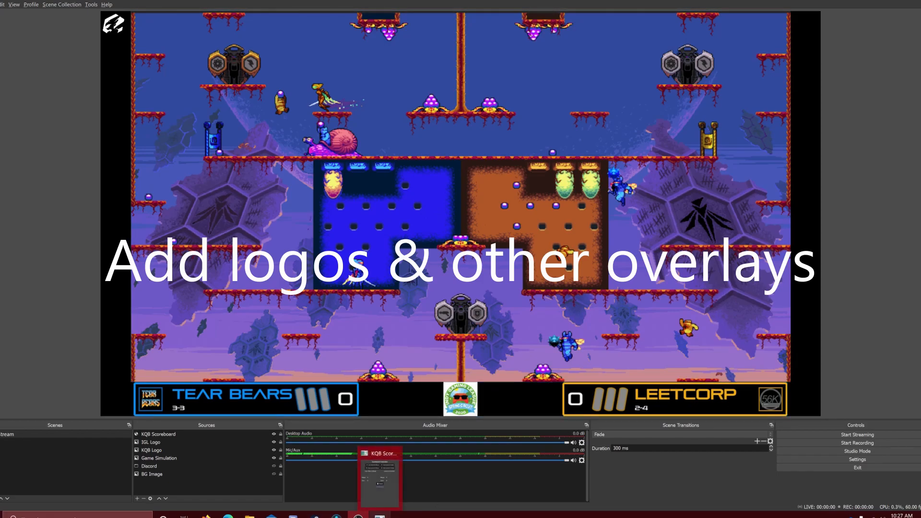
{"action": "left_click", "coordinate": [379, 480]}
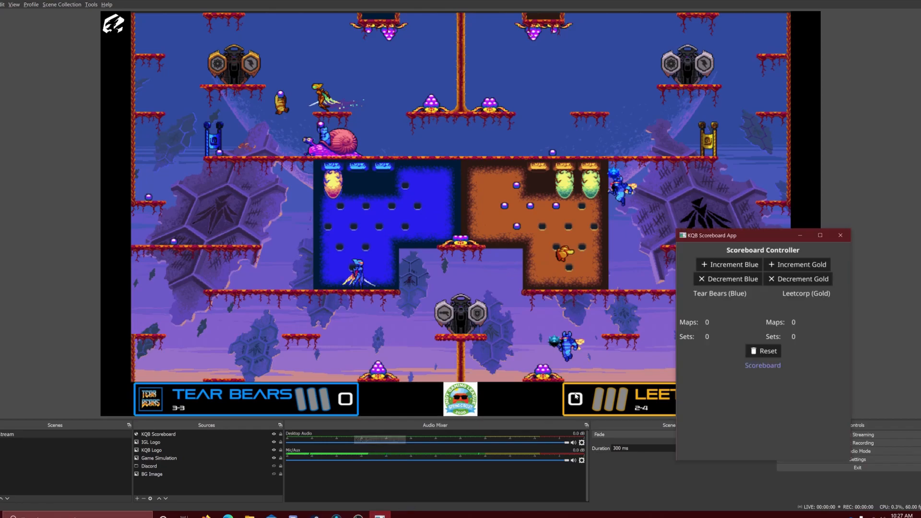
{"action": "left_click_drag", "start_coordinate": [759, 235], "coordinate": [821, 50]}
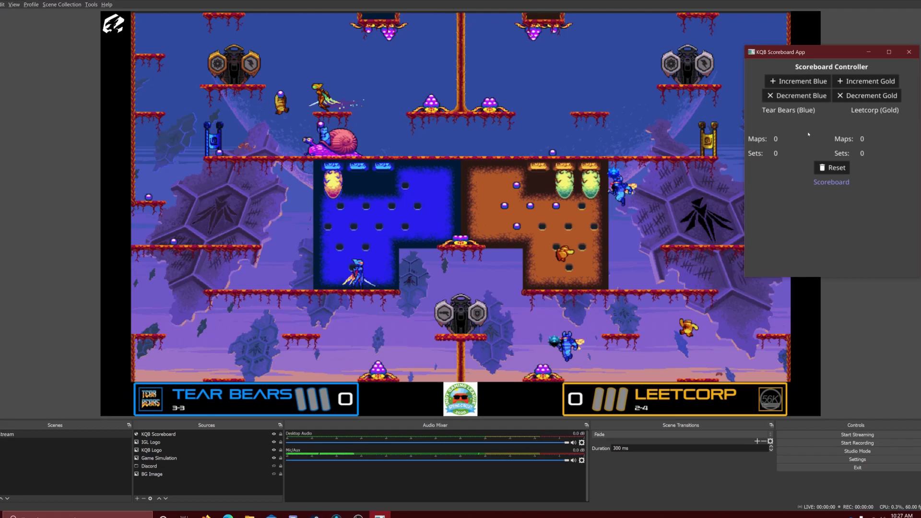
Increment the blue team's score to one set and the gold team's score to two maps.
{"action": "left_click", "coordinate": [801, 83]}
{"action": "left_click", "coordinate": [801, 82]}
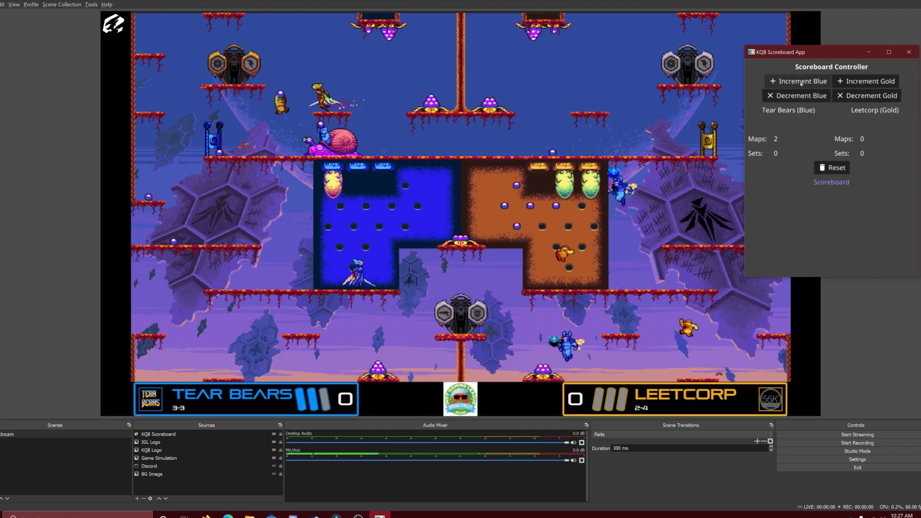
{"action": "left_click", "coordinate": [861, 82]}
{"action": "left_click", "coordinate": [861, 81]}
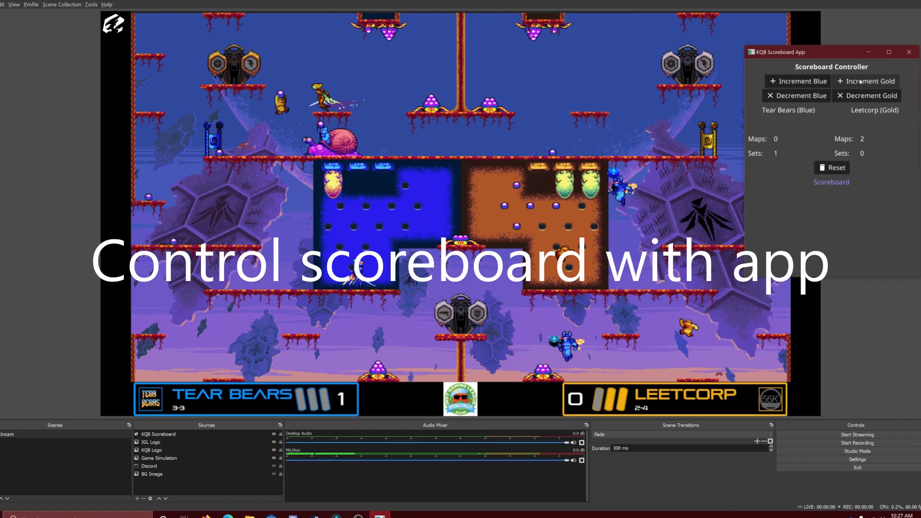
Increment the gold team's score to one set, and raise both teams' map scores to two.
{"action": "left_click", "coordinate": [860, 81]}
{"action": "left_click", "coordinate": [809, 83]}
{"action": "left_click", "coordinate": [808, 82]}
{"action": "left_click", "coordinate": [884, 84]}
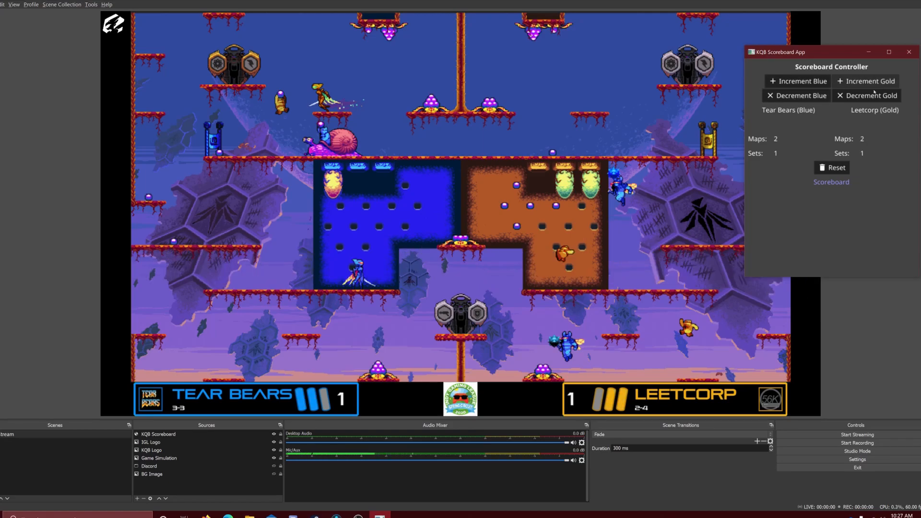
{"action": "left_click", "coordinate": [867, 83]}
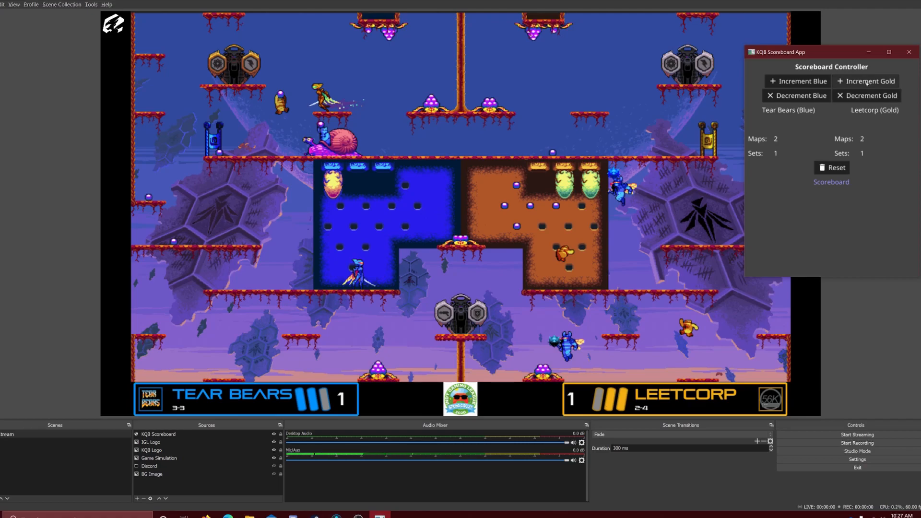
Award the blue team its second set, score two maps for blue and one for gold, and increment blue once more.
{"action": "left_click", "coordinate": [811, 84]}
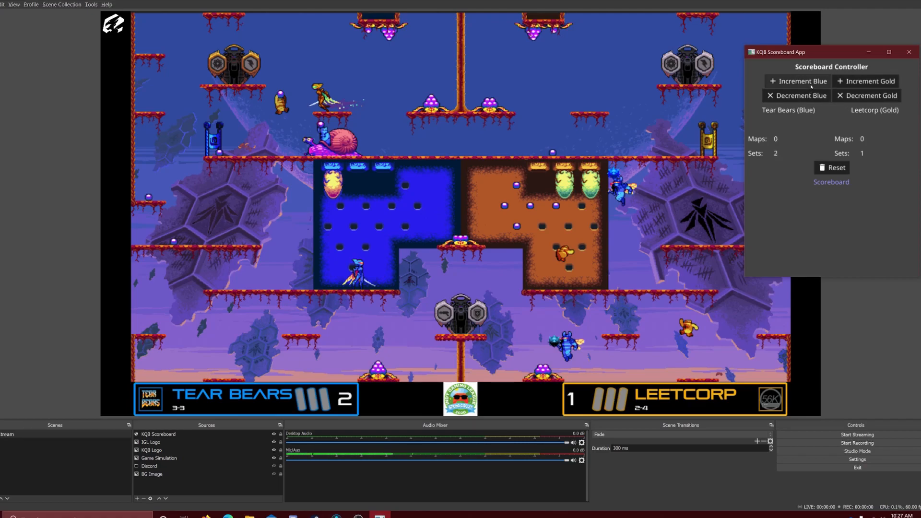
{"action": "left_click", "coordinate": [815, 83]}
{"action": "left_click", "coordinate": [815, 82]}
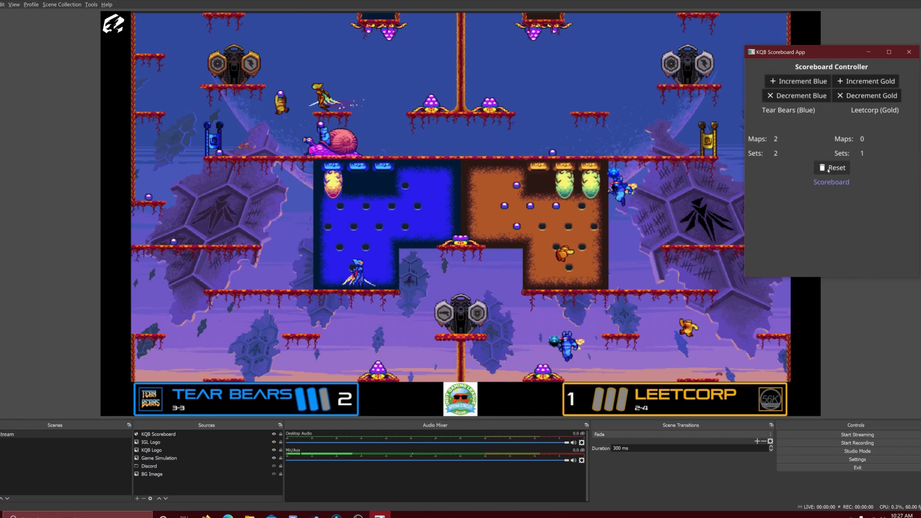
{"action": "left_click", "coordinate": [867, 81]}
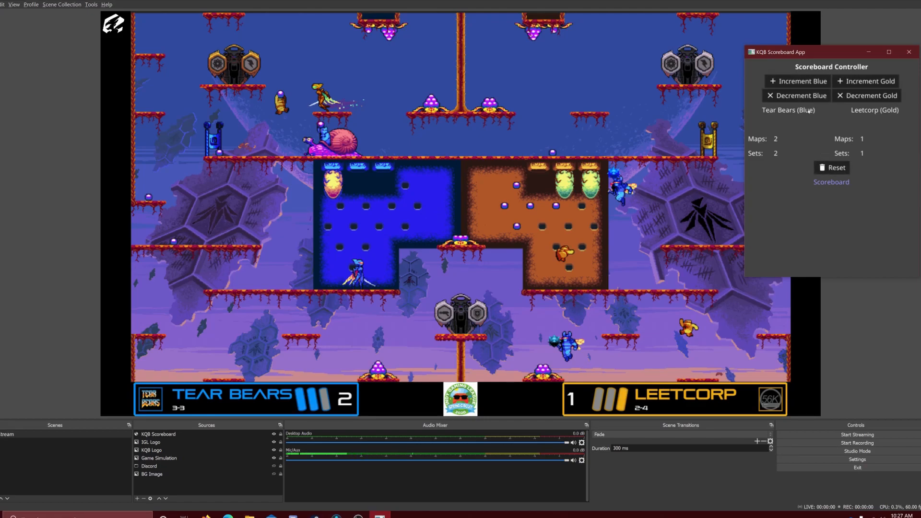
{"action": "left_click", "coordinate": [801, 83]}
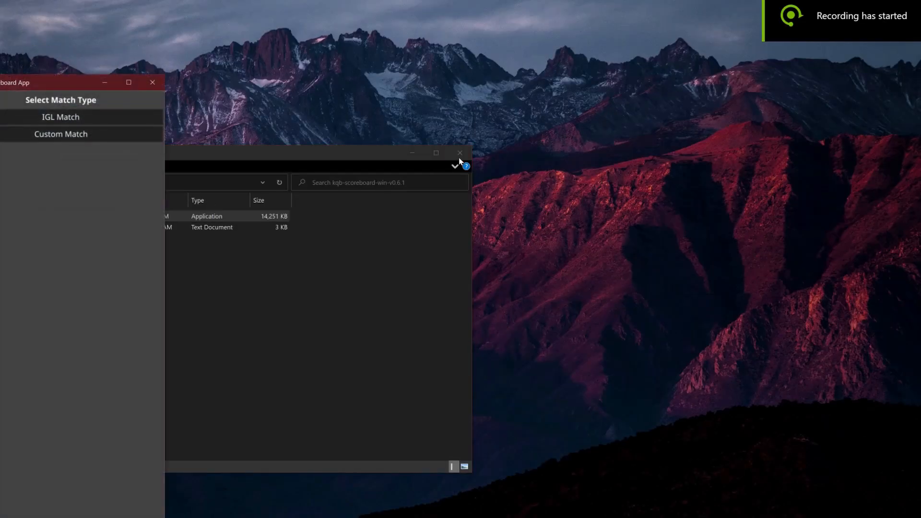
Close the file folder window and choose a custom match in the KQB Scoreboard App.
{"action": "left_click", "coordinate": [459, 154]}
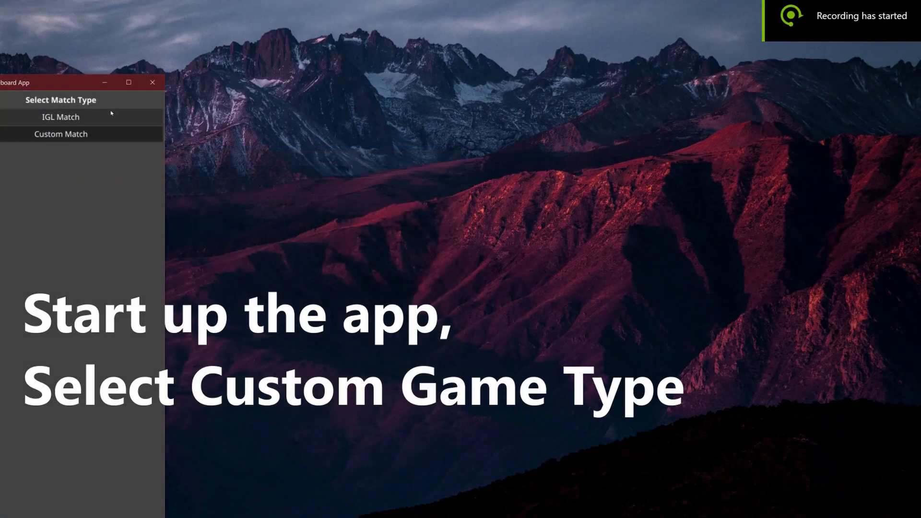
{"action": "left_click_drag", "start_coordinate": [37, 82], "coordinate": [572, 30]}
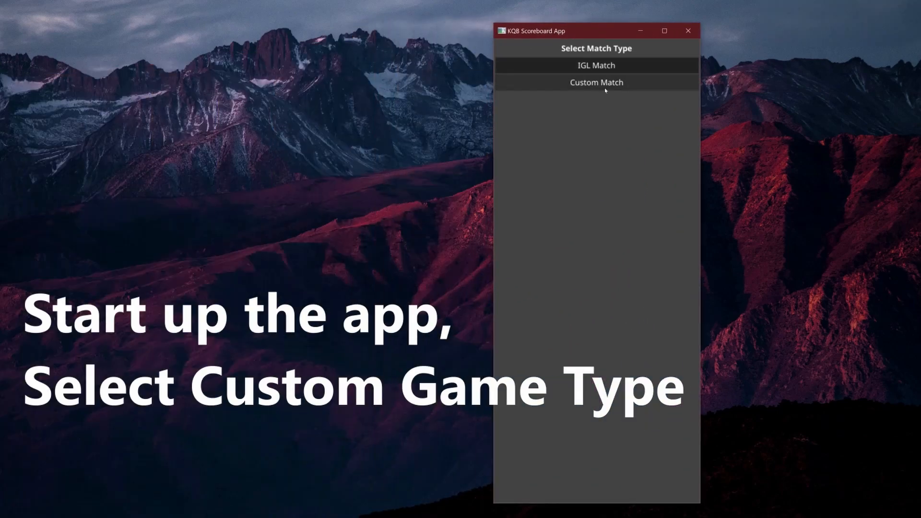
{"action": "left_click", "coordinate": [606, 86]}
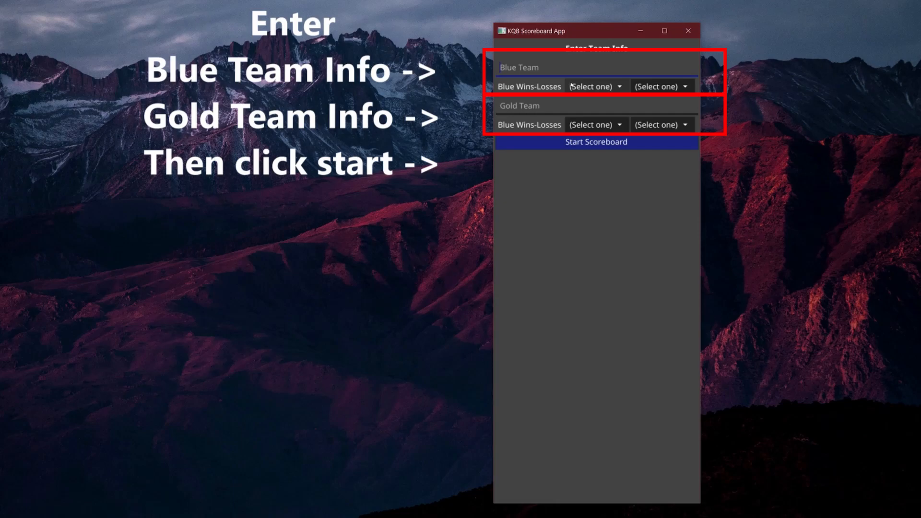
Name the teams Rad Blue Team and Lit Gold Team, and set the blue team's record to 1 win and 2 losses.
{"action": "type", "text": "Rad Bl"}
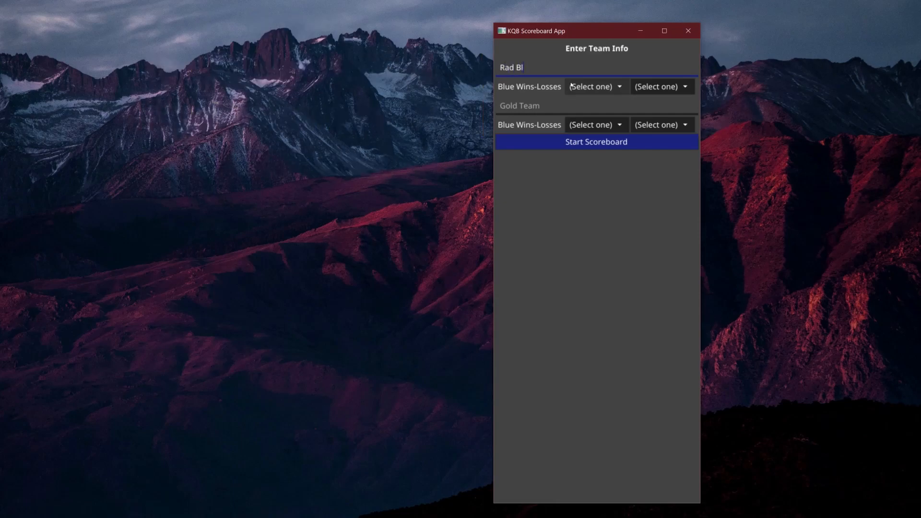
{"action": "type", "text": "ue TeamLit Gold Team"}
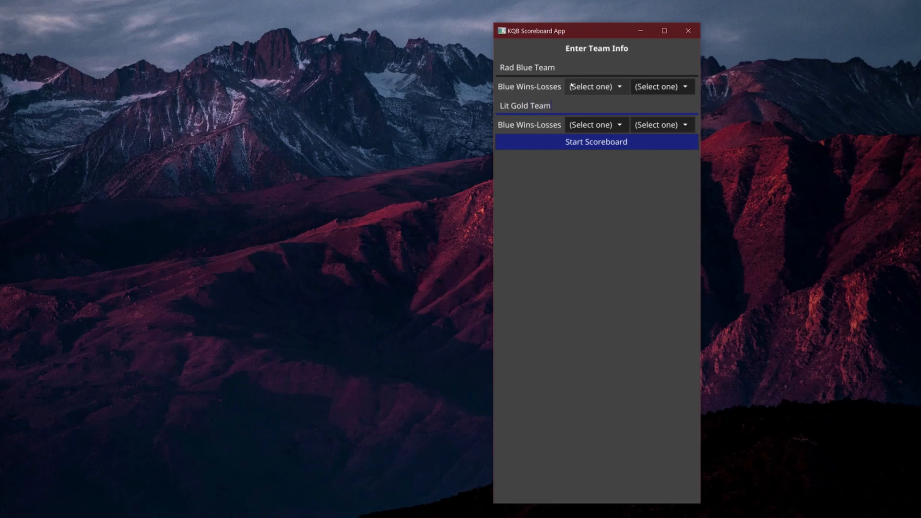
{"action": "left_click", "coordinate": [572, 85]}
{"action": "left_click", "coordinate": [590, 120]}
{"action": "left_click", "coordinate": [662, 86]}
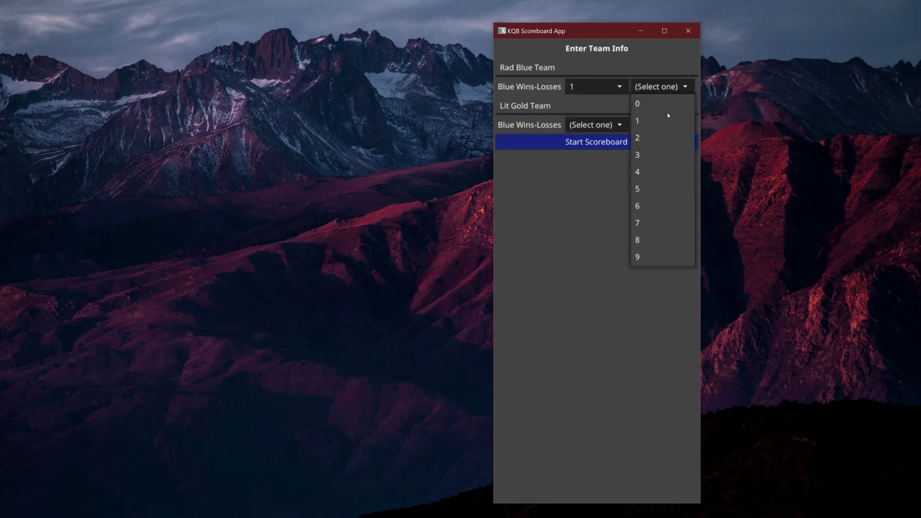
{"action": "left_click", "coordinate": [663, 137]}
Set the gold team's record to 3 wins and 1 loss, and start the scoreboard.
{"action": "left_click", "coordinate": [617, 124]}
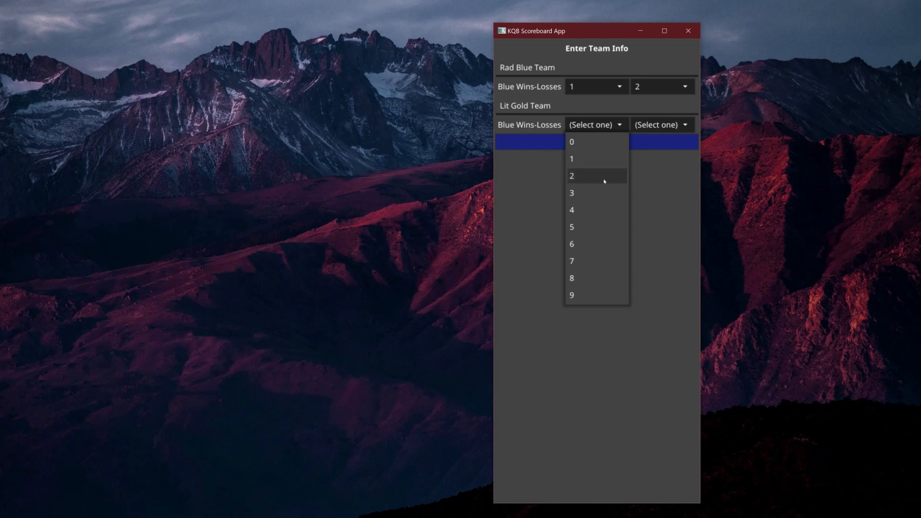
{"action": "left_click", "coordinate": [600, 193]}
{"action": "left_click", "coordinate": [661, 125]}
{"action": "left_click", "coordinate": [652, 159]}
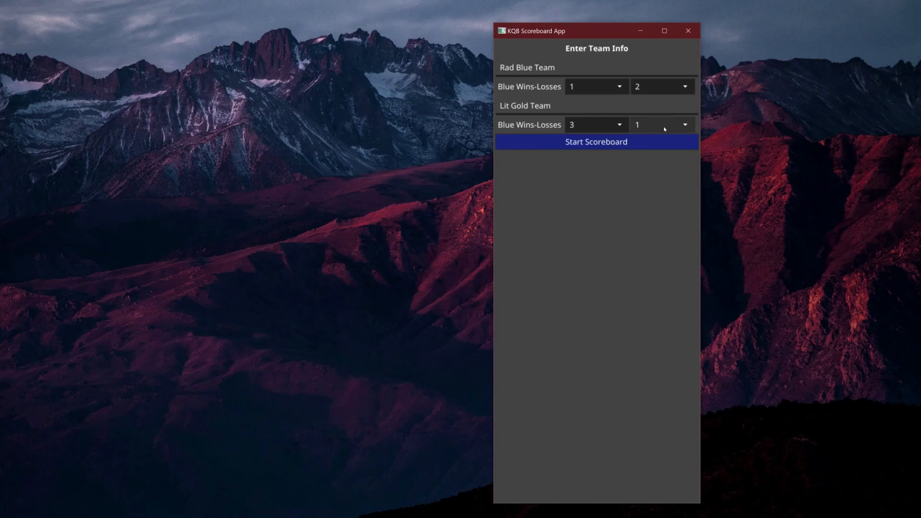
{"action": "left_click", "coordinate": [605, 147]}
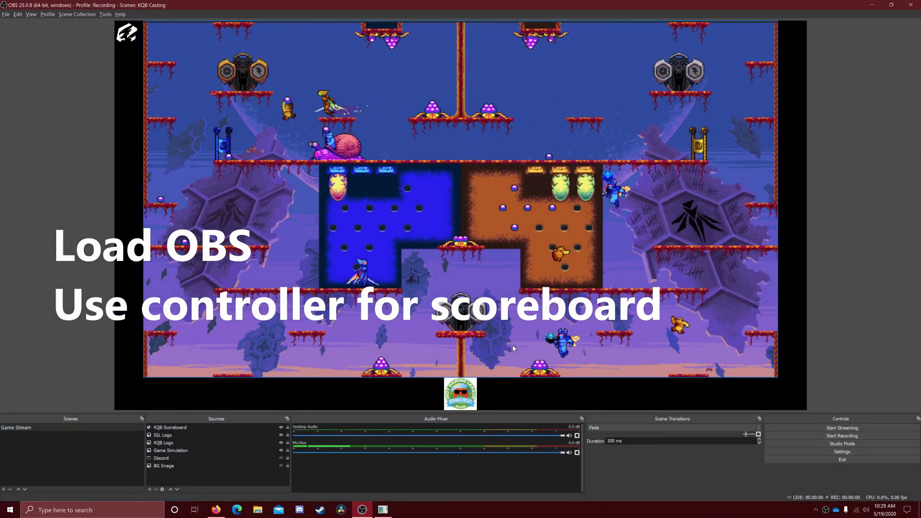
Bring up the KQB Scoreboard App controller over OBS and increment both teams' scores to two maps.
{"action": "left_click", "coordinate": [383, 509]}
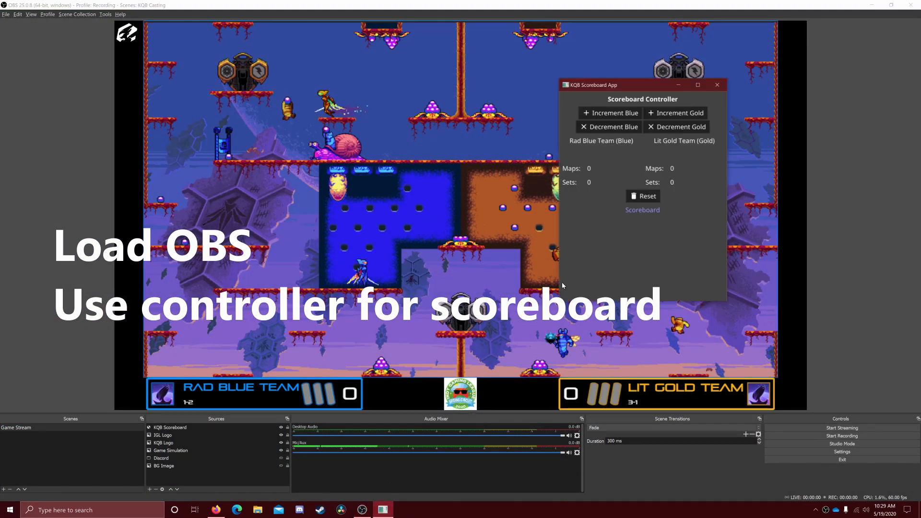
{"action": "left_click", "coordinate": [608, 113]}
{"action": "left_click", "coordinate": [608, 113]}
{"action": "left_click", "coordinate": [674, 116]}
{"action": "left_click", "coordinate": [674, 115]}
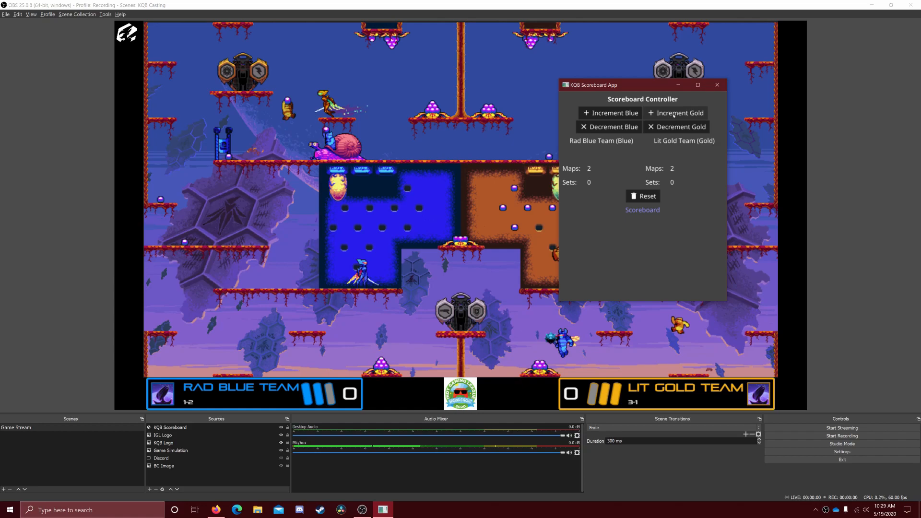
Award the gold team its first set, and raise both teams' map scores to two again.
{"action": "left_click", "coordinate": [674, 115]}
{"action": "left_click", "coordinate": [610, 113]}
{"action": "left_click", "coordinate": [611, 114]}
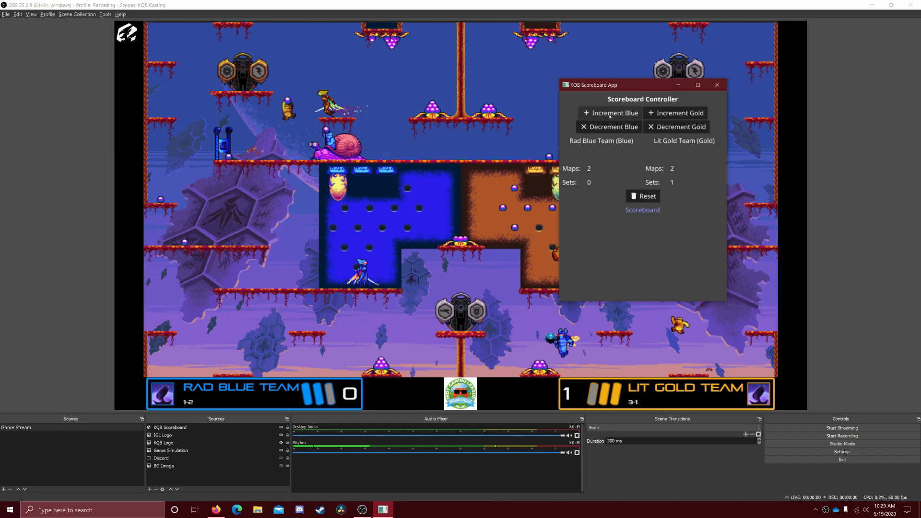
Reset the scoreboard and increment the blue team's score once.
{"action": "left_click", "coordinate": [646, 193]}
{"action": "left_click", "coordinate": [603, 114]}
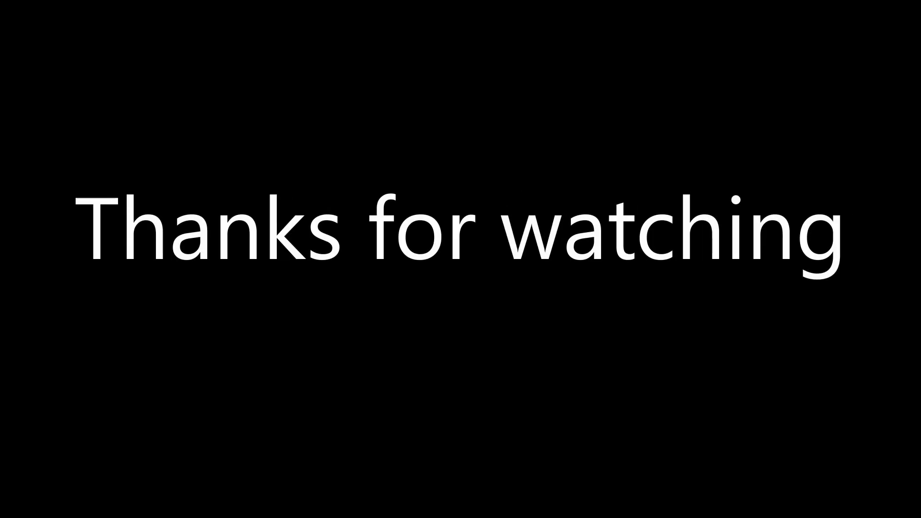